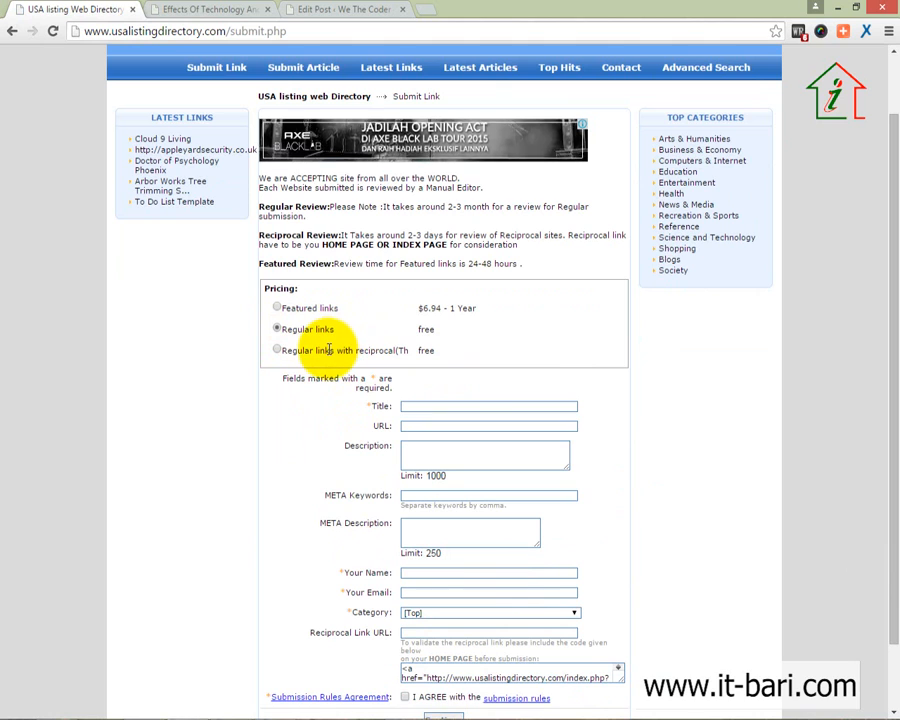
- Choose the regular links with reciprocal option and copy the article headline "Effects of Technology and High-Tech Gadgets in Our Lives" into the Title field
left_click(277, 350)
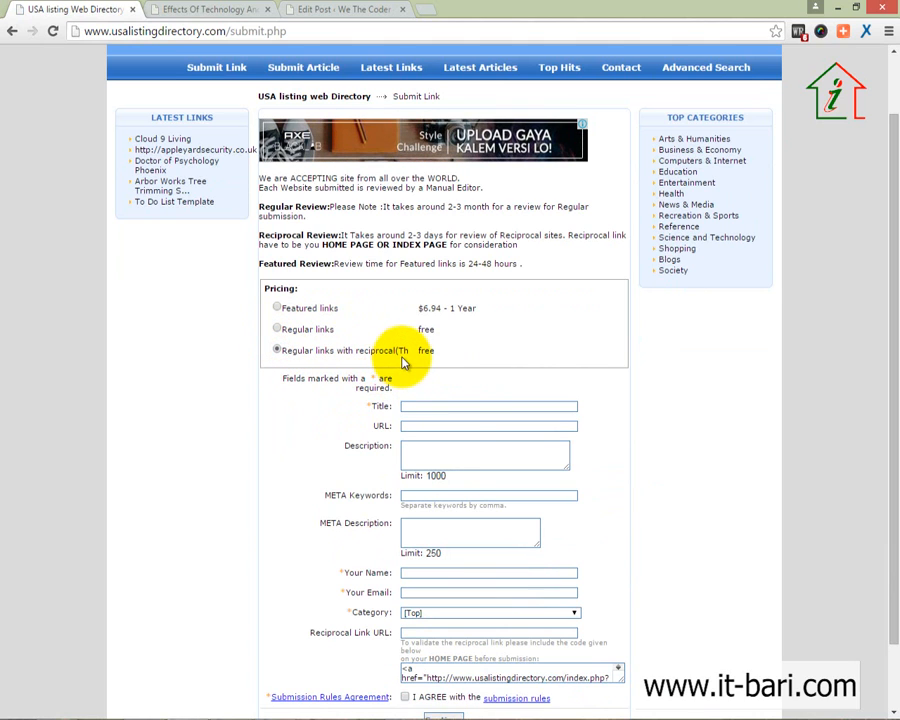
left_click(449, 405)
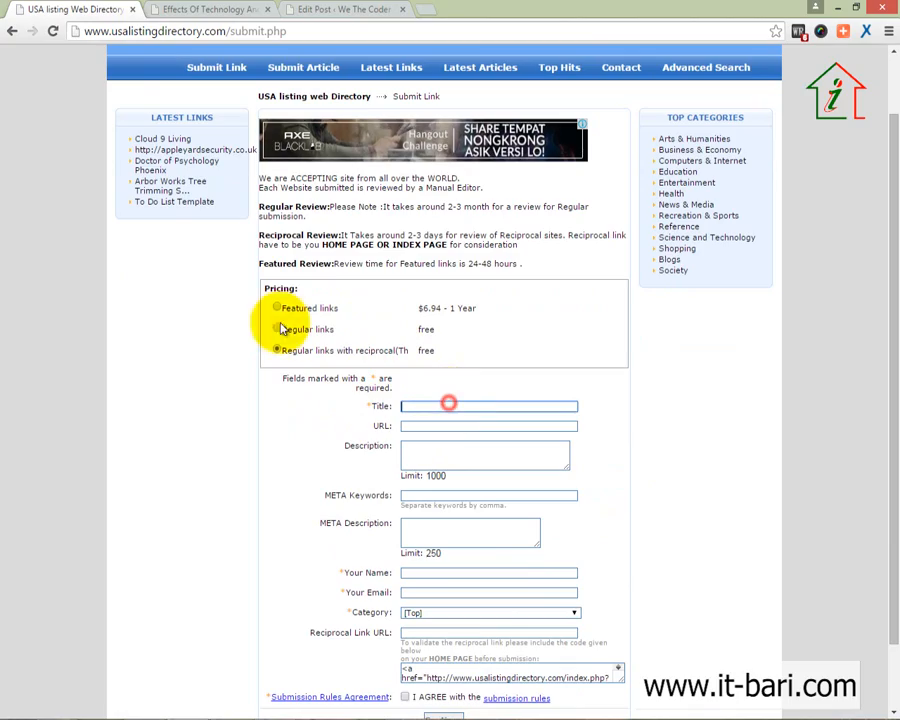
left_click(203, 10)
scroll(370, 315, "up", 3)
scroll(370, 313, "up", 4)
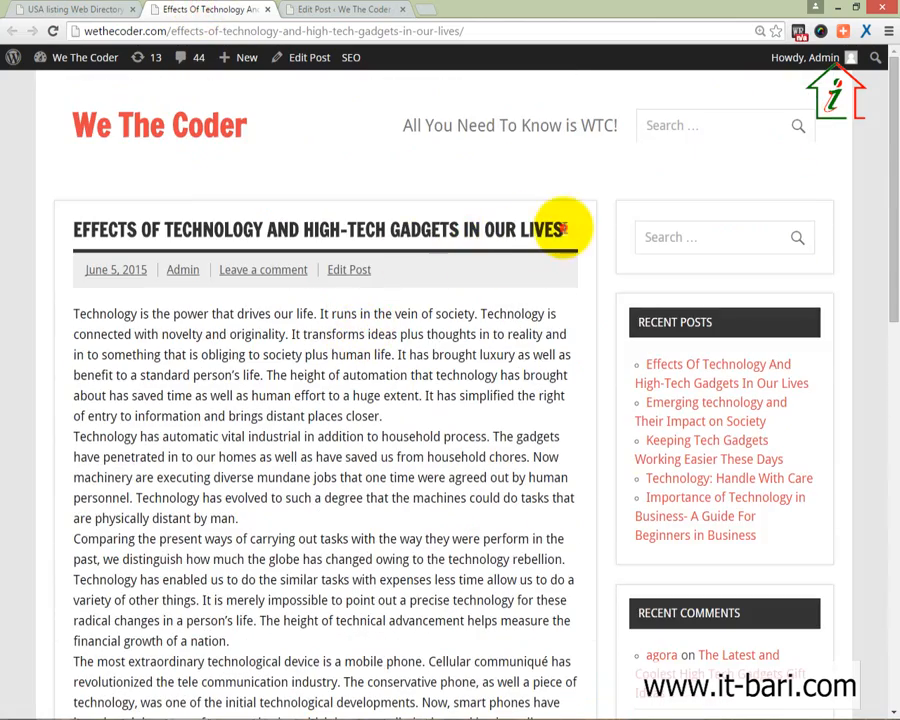
left_click_drag(563, 228, 64, 227)
right_click(75, 232)
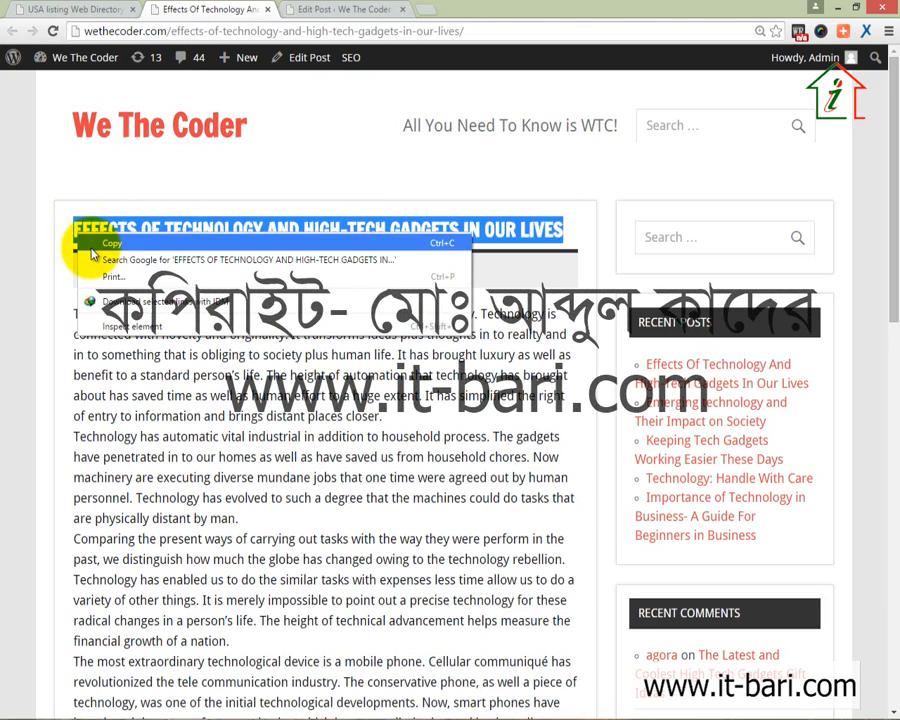
left_click(113, 248)
left_click(75, 10)
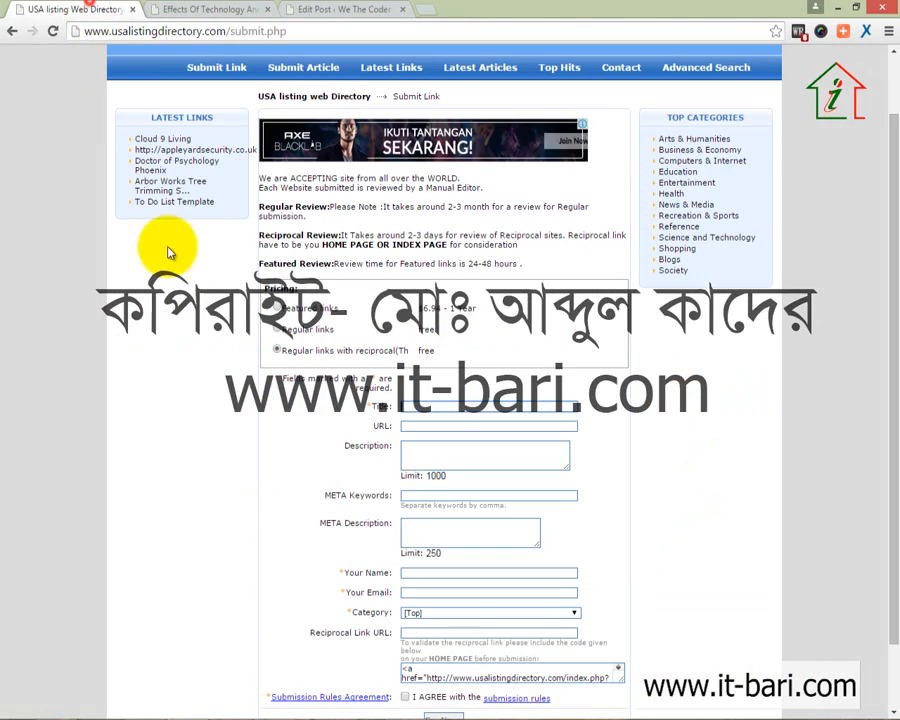
right_click(430, 405)
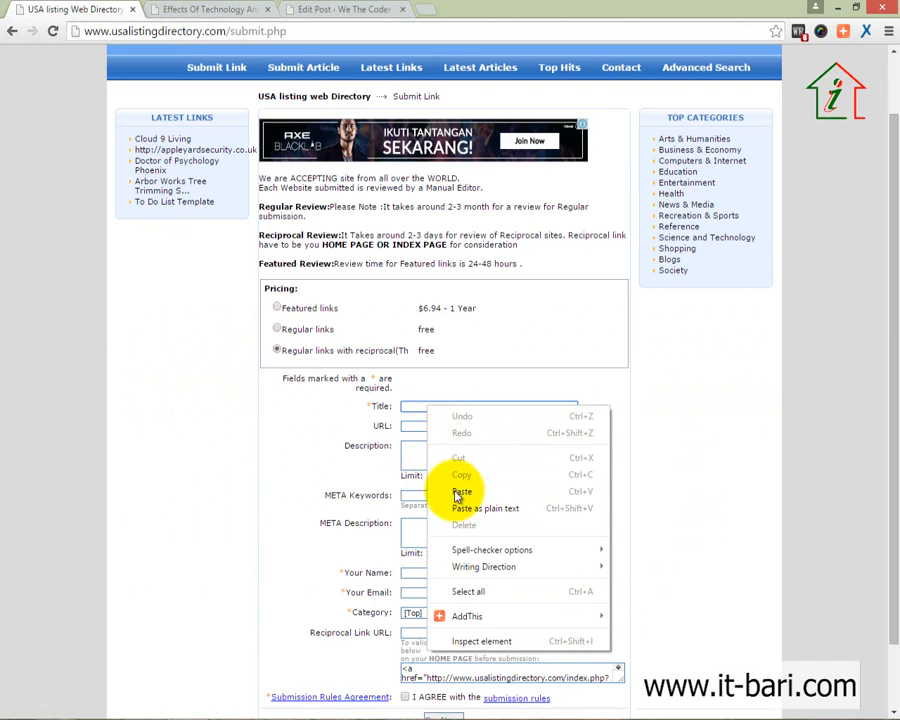
left_click(460, 490)
left_click(335, 418)
- Copy the wethecoder.com article's web address into the URL field of the submission form
left_click(430, 430)
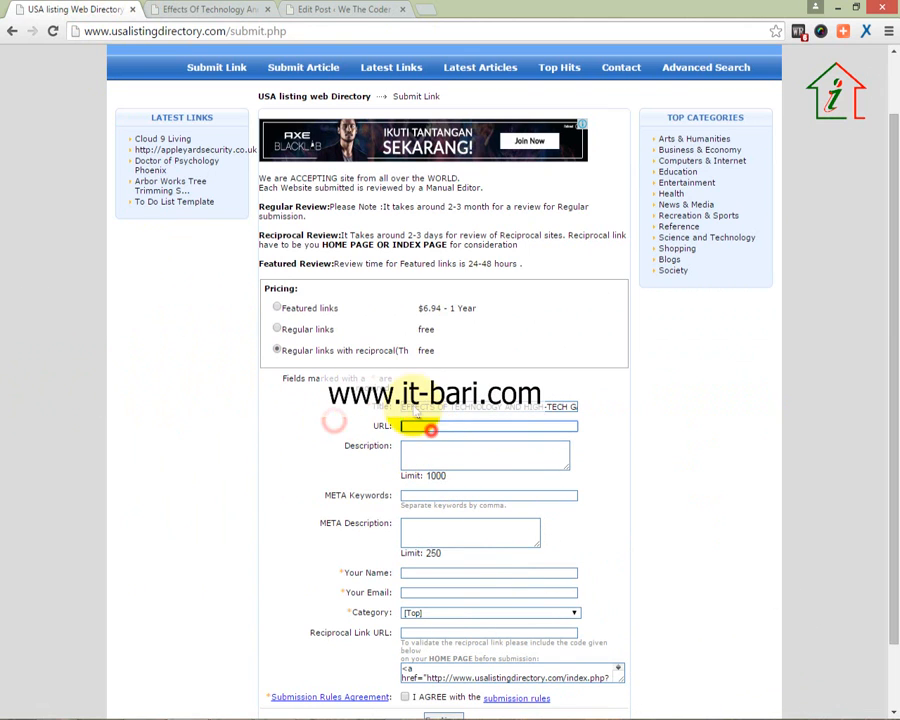
left_click(199, 8)
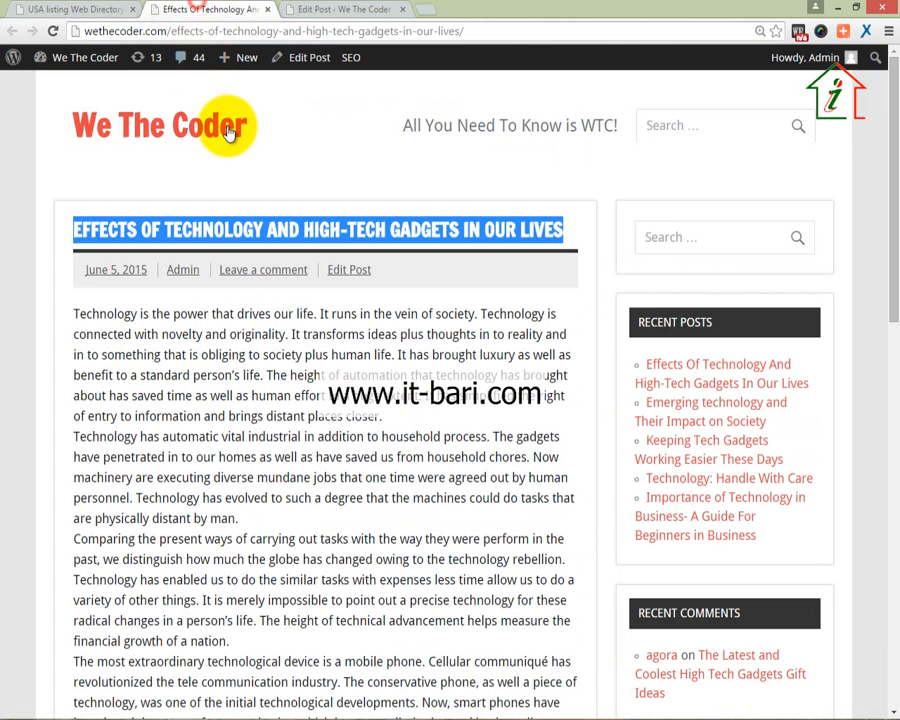
right_click(286, 32)
left_click(306, 82)
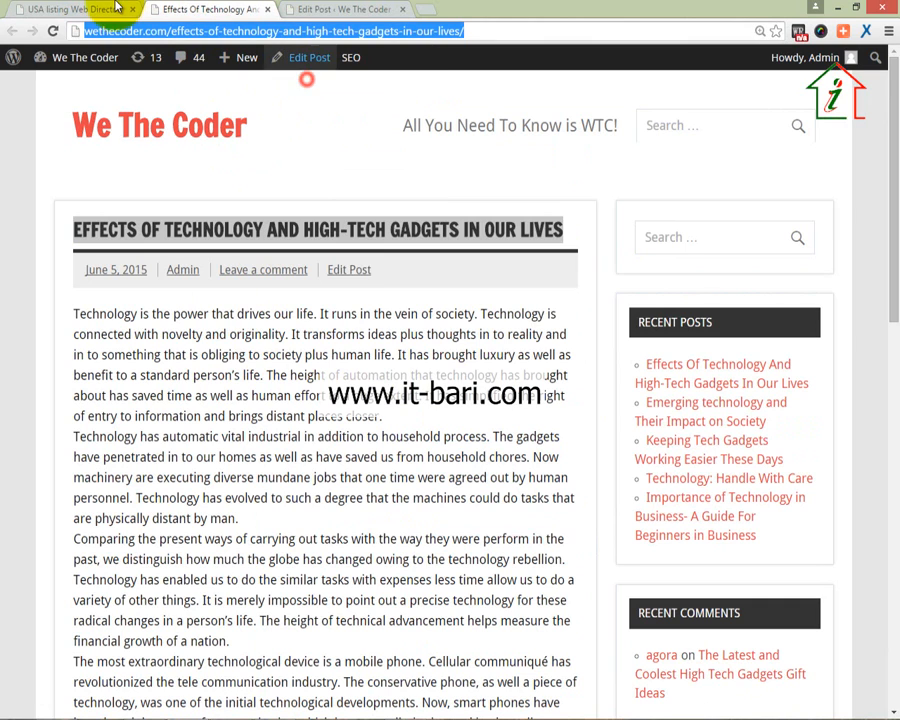
left_click(97, 8)
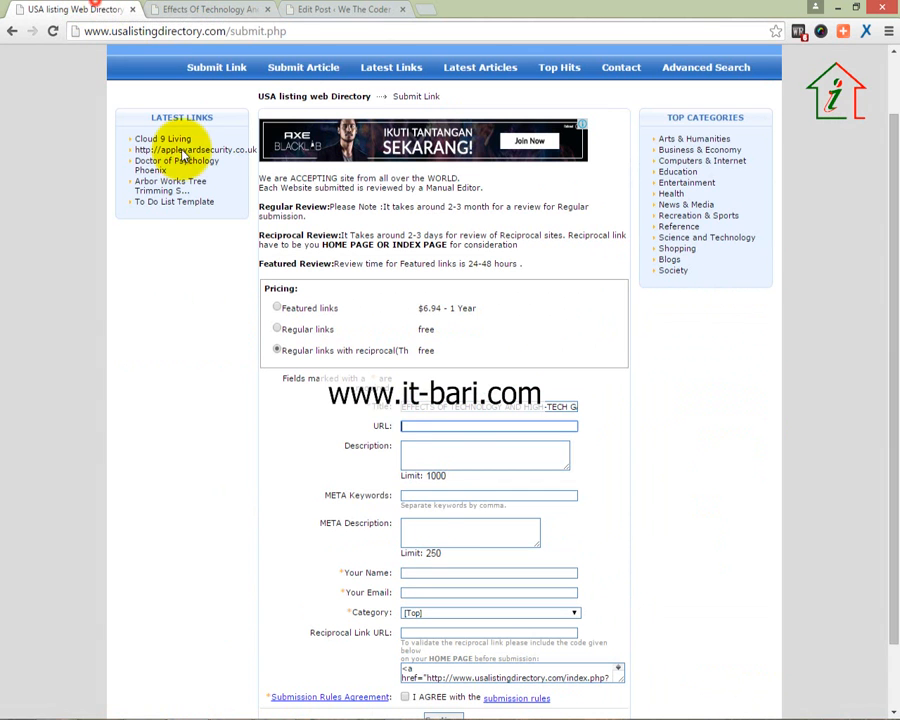
right_click(430, 437)
left_click(446, 514)
- Copy the article's first paragraph into the Description field and enter "coding tech, techonology" as the META Keywords
left_click(438, 458)
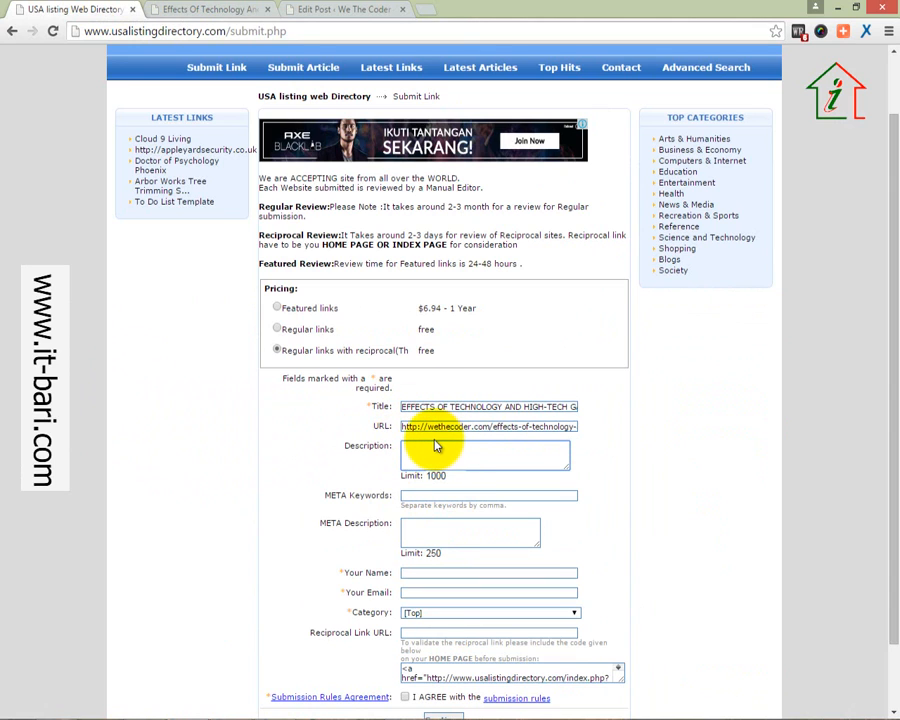
left_click(200, 10)
left_click_drag(72, 312, 413, 421)
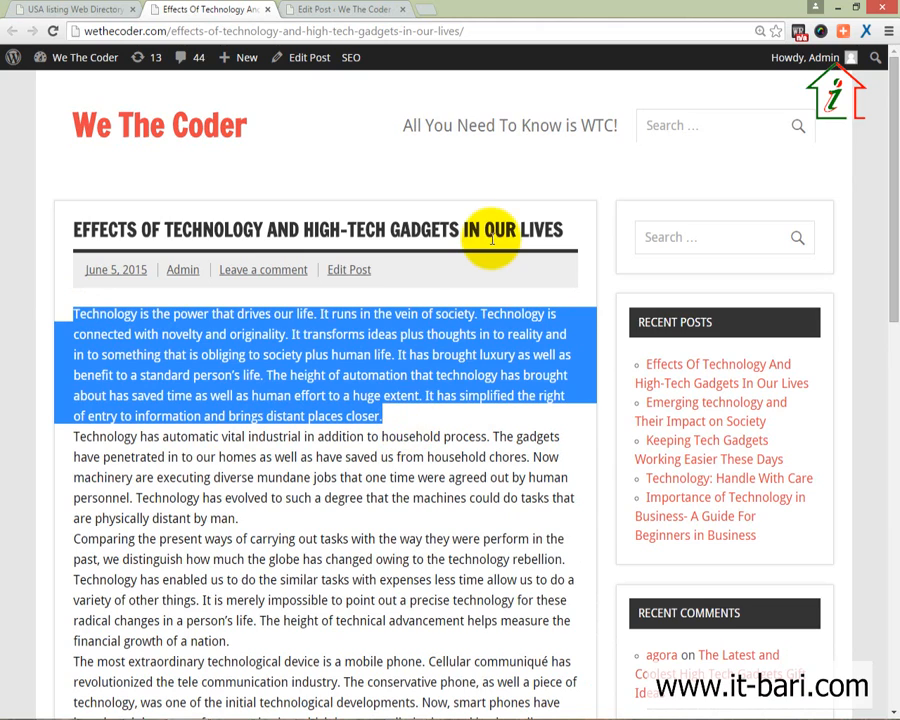
key("ctrl+shift+Tab")
key("ctrl+v")
scroll(683, 372, "down", 2)
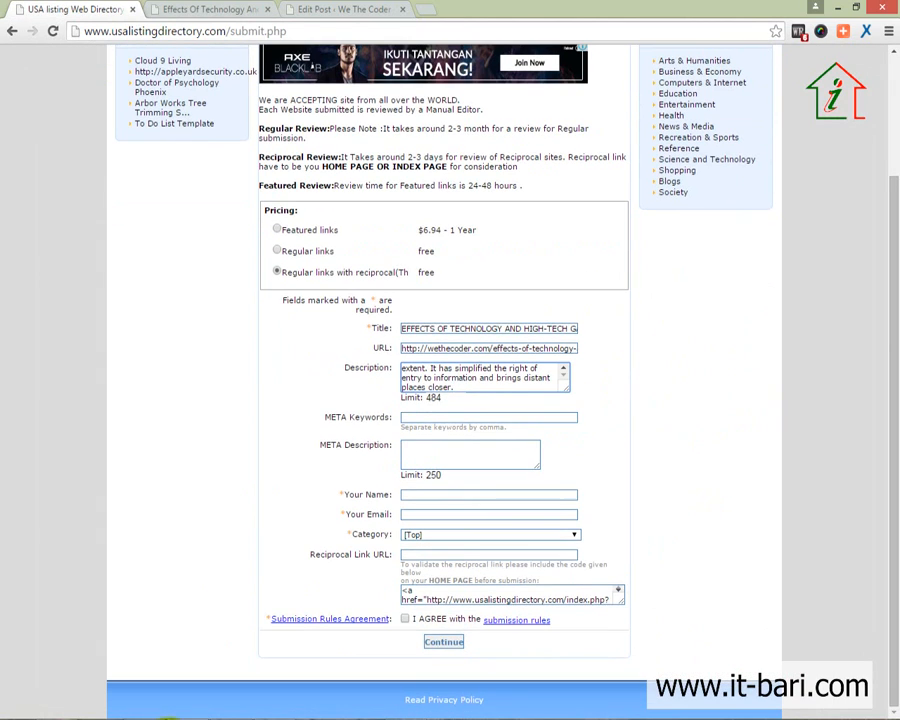
left_click(427, 418)
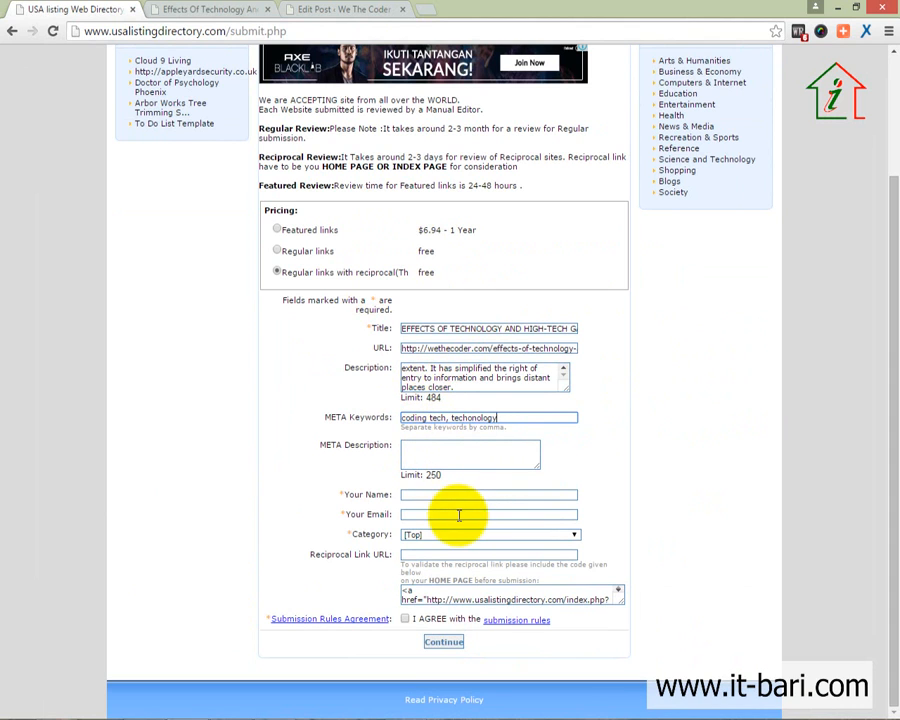
- Copy the article's second paragraph into the META Description field
left_click(464, 454)
left_click(233, 9)
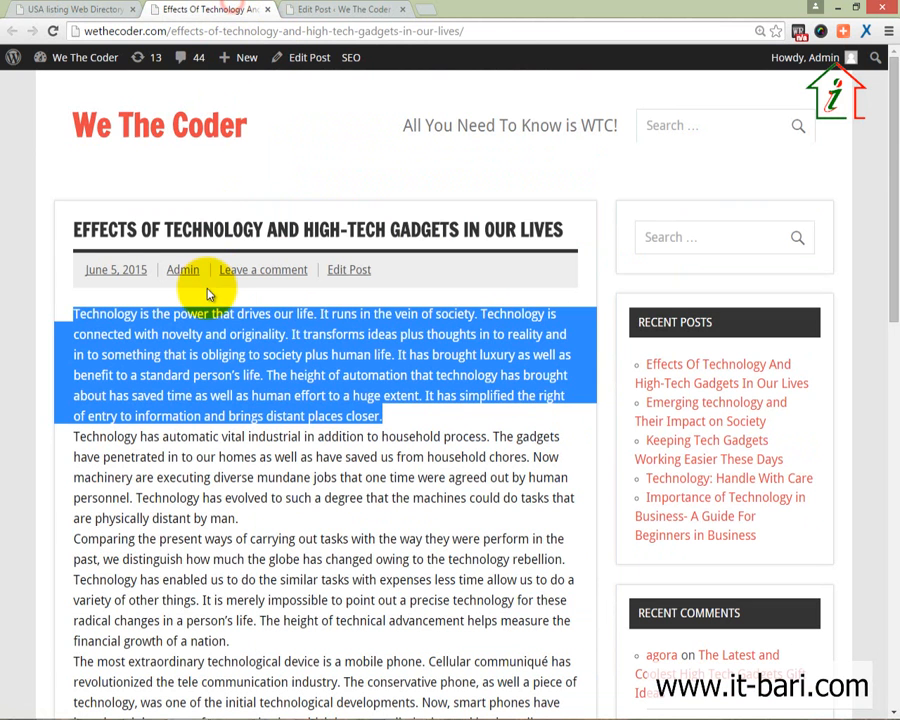
left_click_drag(75, 437, 238, 518)
left_click(25, 15)
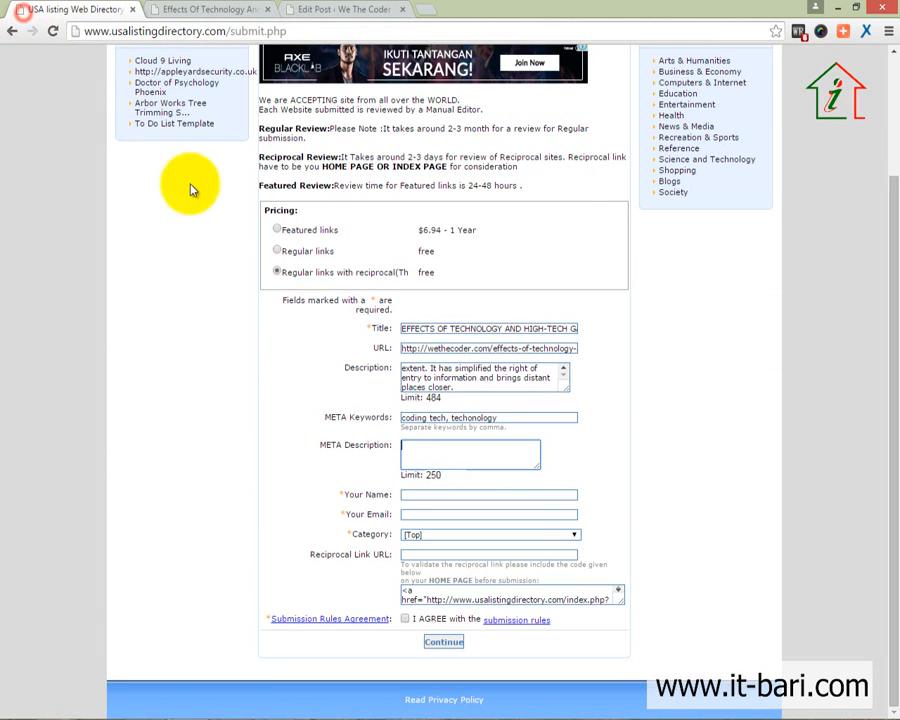
key("ctrl+v")
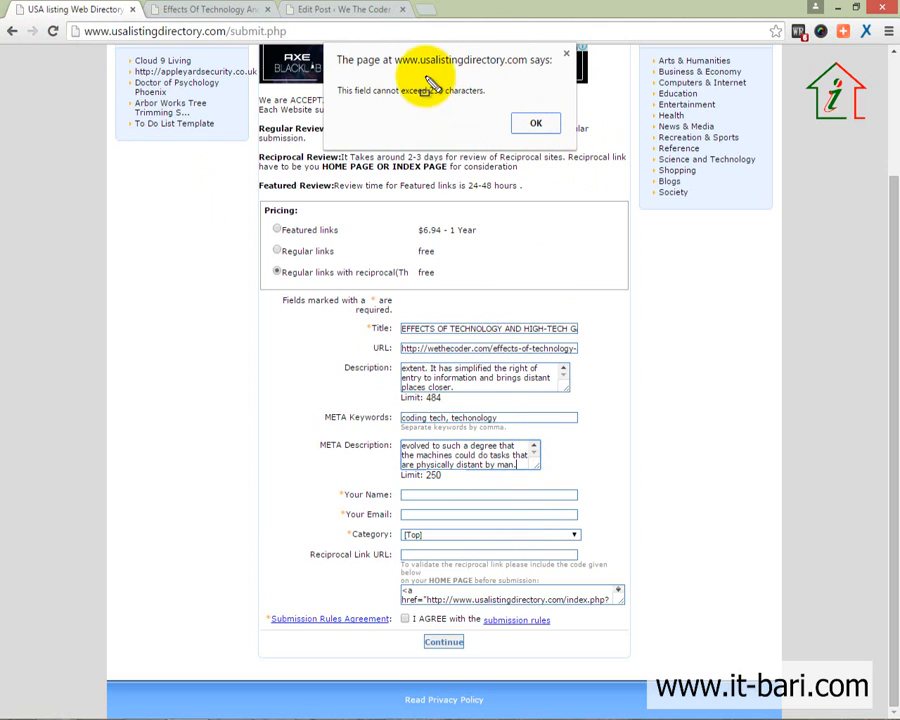
- Dismiss the character-limit alert and shorten the META Description so that it ends with "were agreed out."
left_click_drag(322, 55, 548, 116)
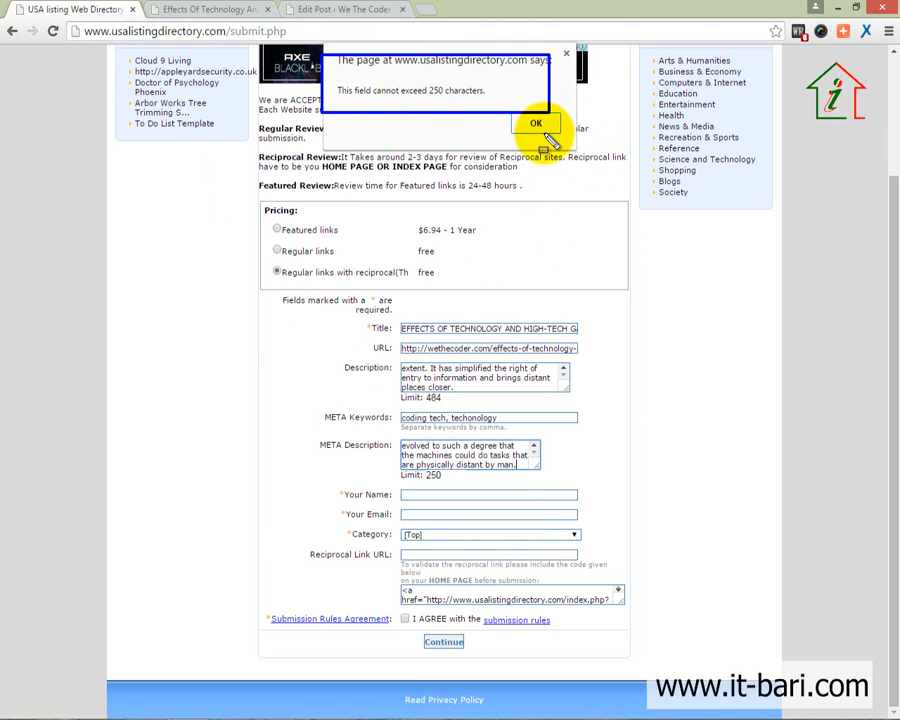
key("Escape")
left_click(537, 125)
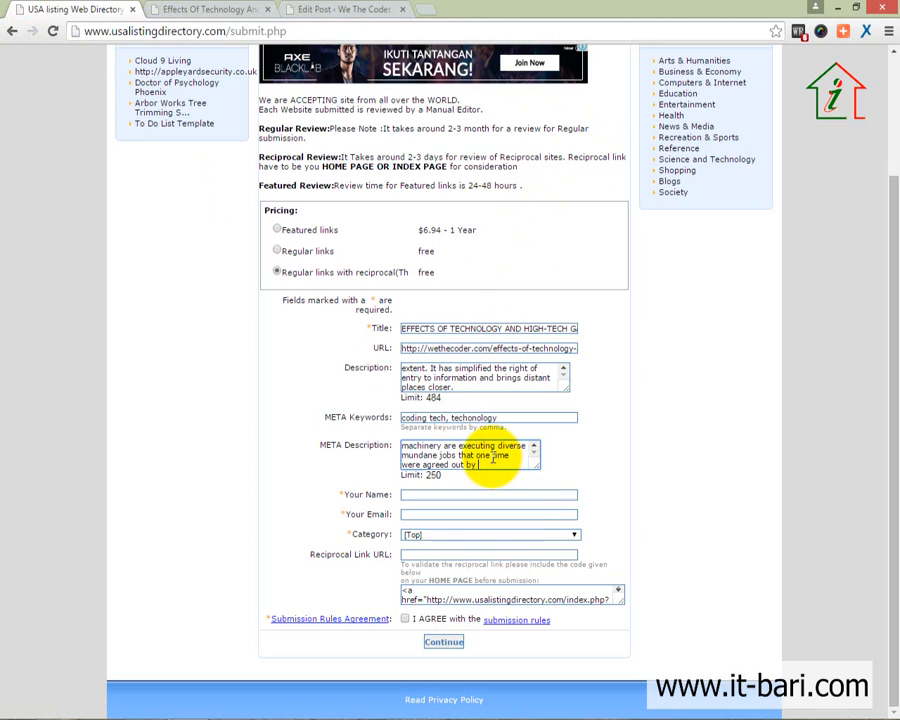
type(".")
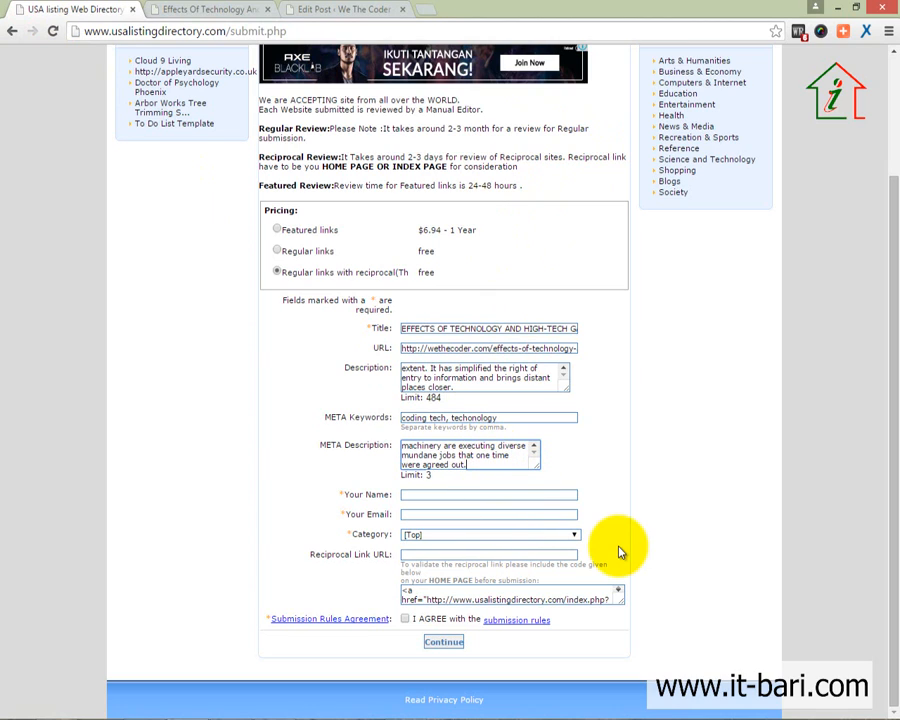
- Fill in the submitter's name and e-mail address from the saved suggestions
left_click(478, 491)
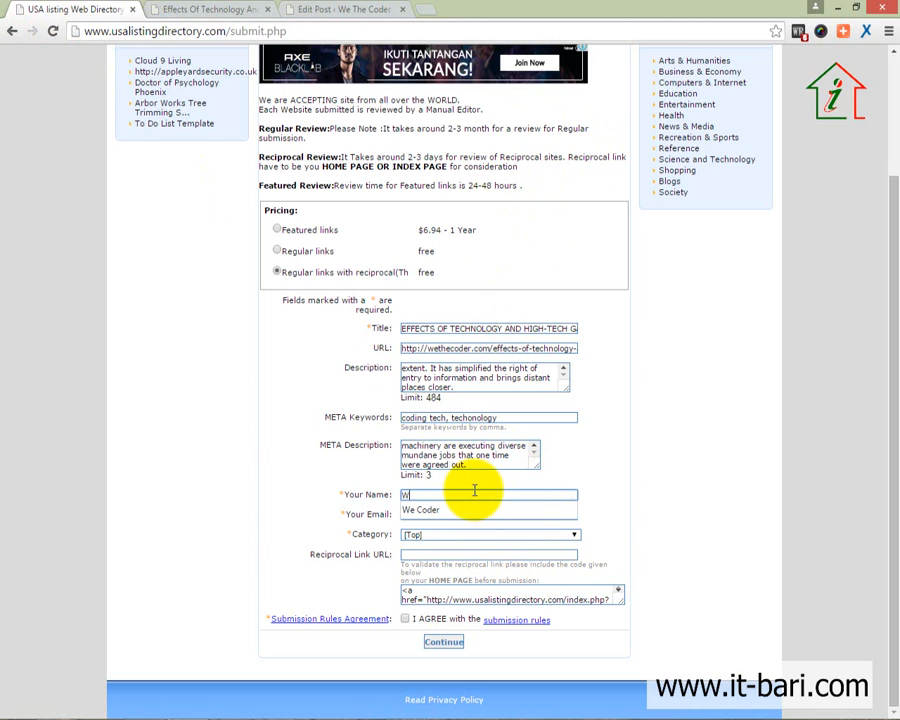
type("We")
left_click(420, 510)
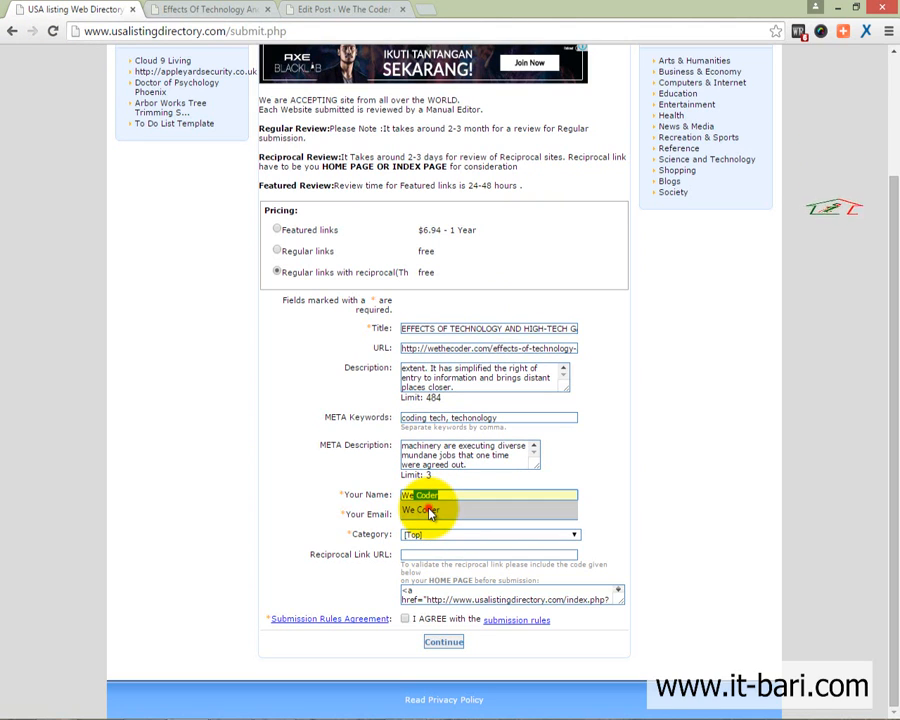
left_click(433, 514)
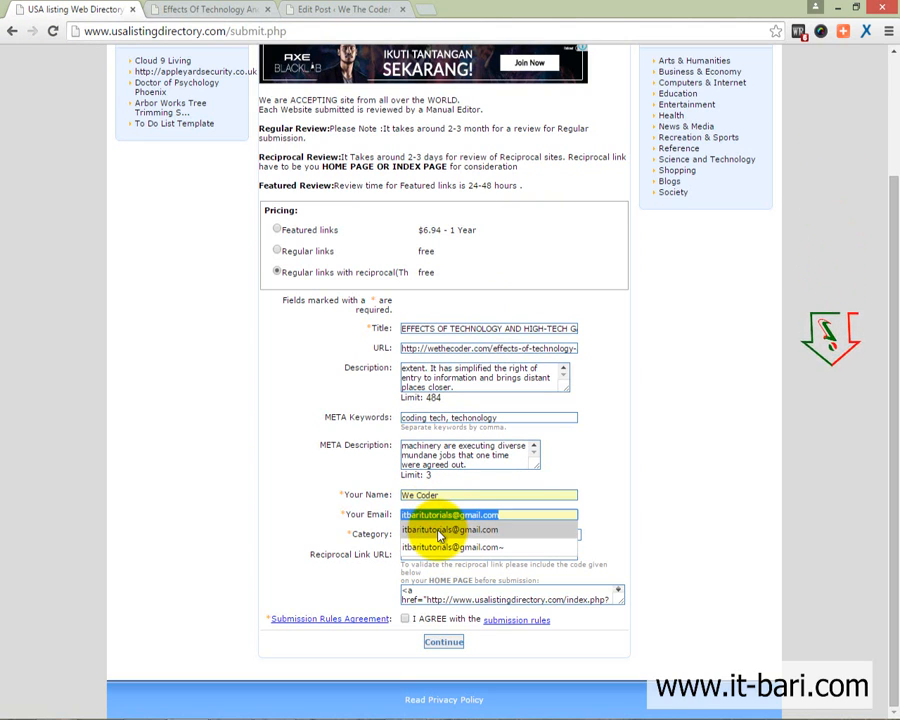
left_click(440, 533)
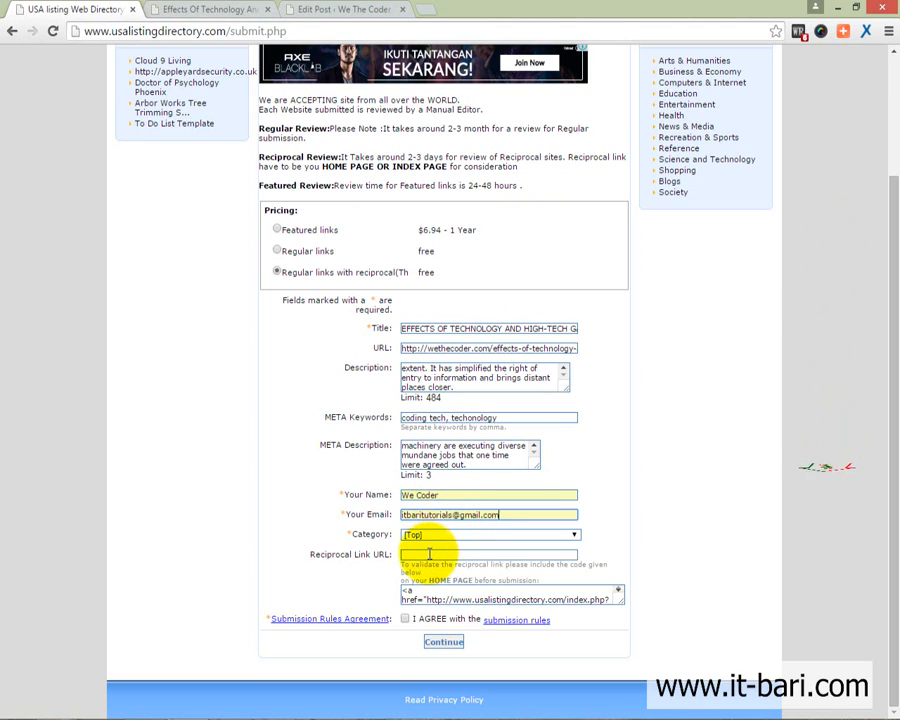
- Set the link category to Computer Science under Computers & Internet
left_click(432, 535)
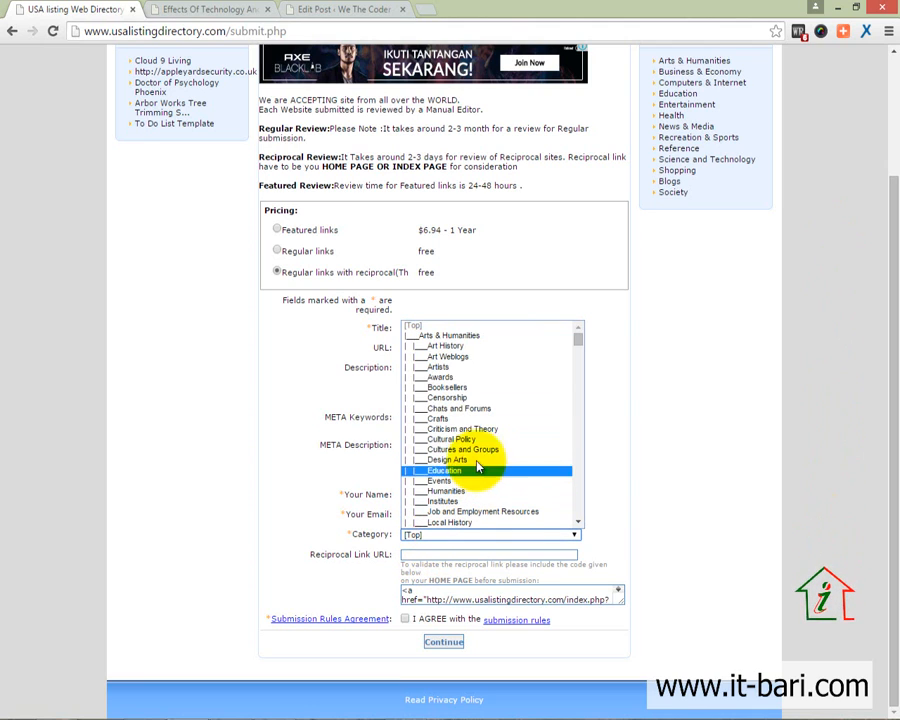
scroll(505, 475, "down", 9)
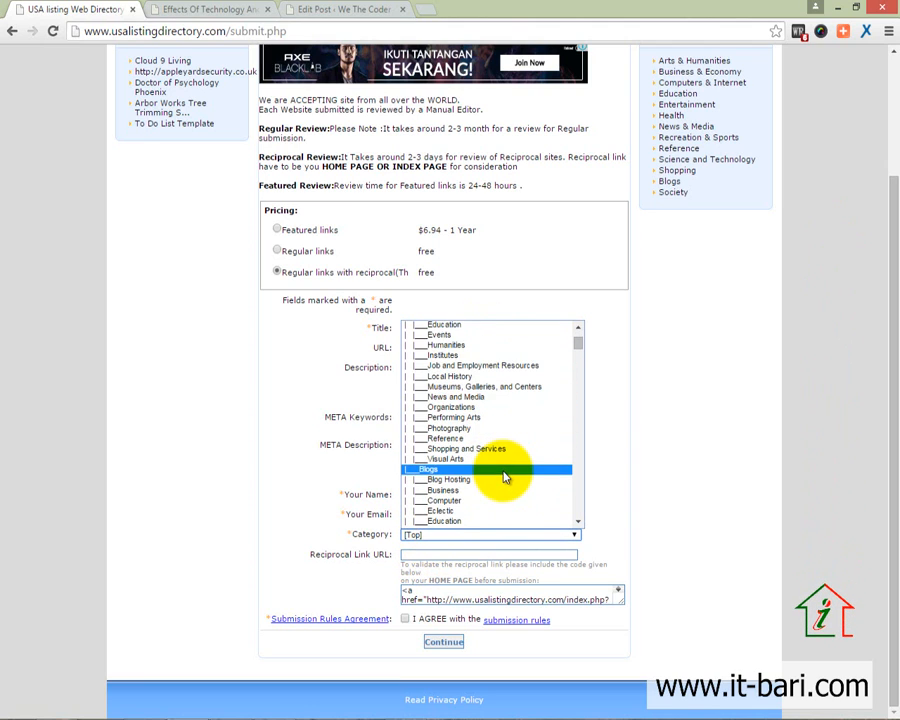
scroll(505, 477, "down", 5)
scroll(480, 472, "down", 9)
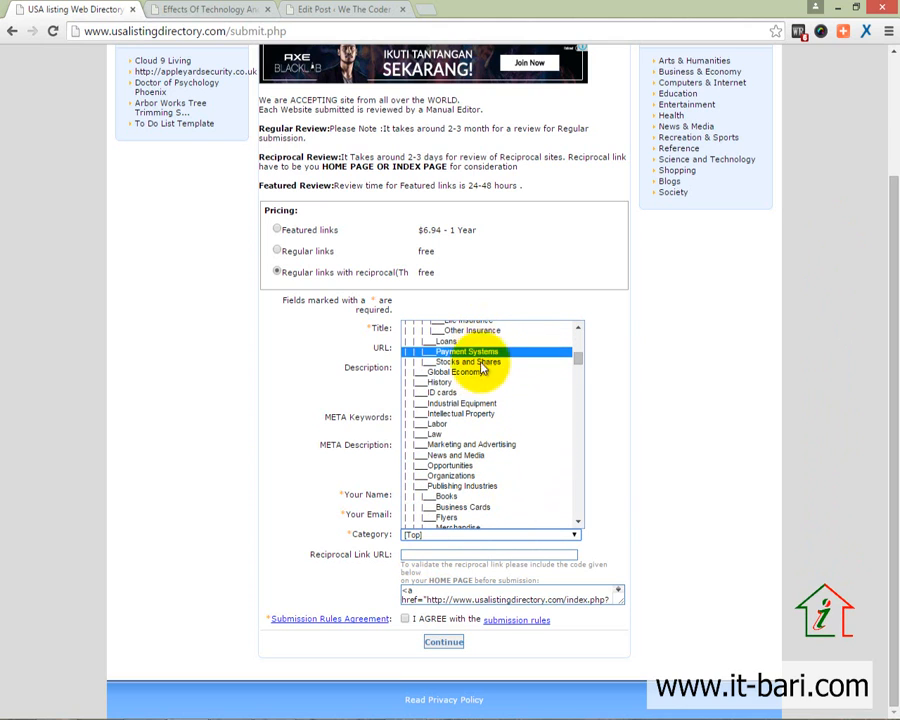
scroll(492, 438, "down", 12)
scroll(494, 436, "down", 5)
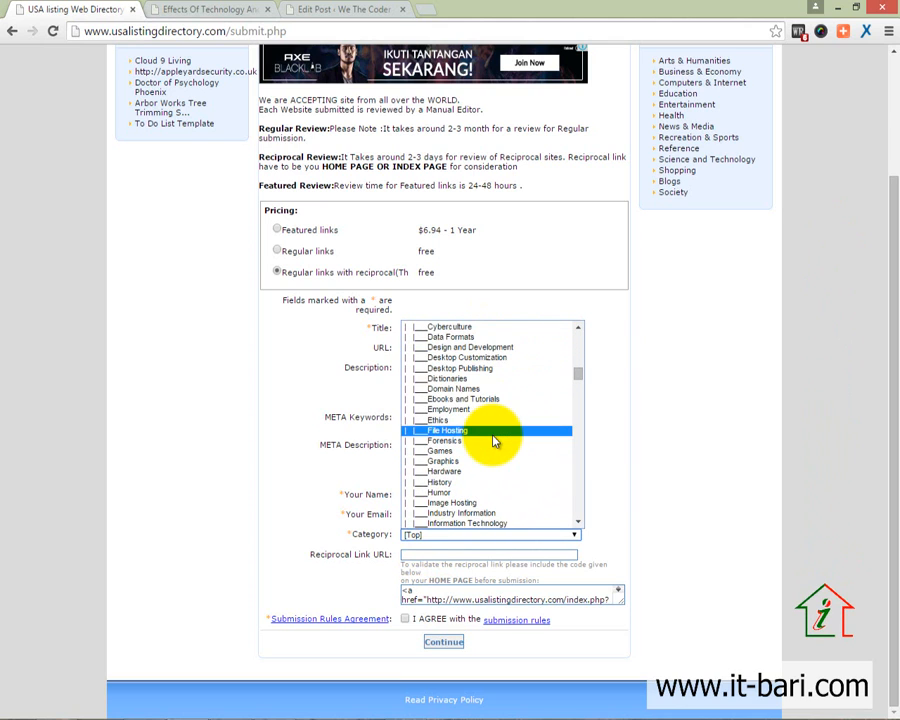
scroll(494, 430, "up", 5)
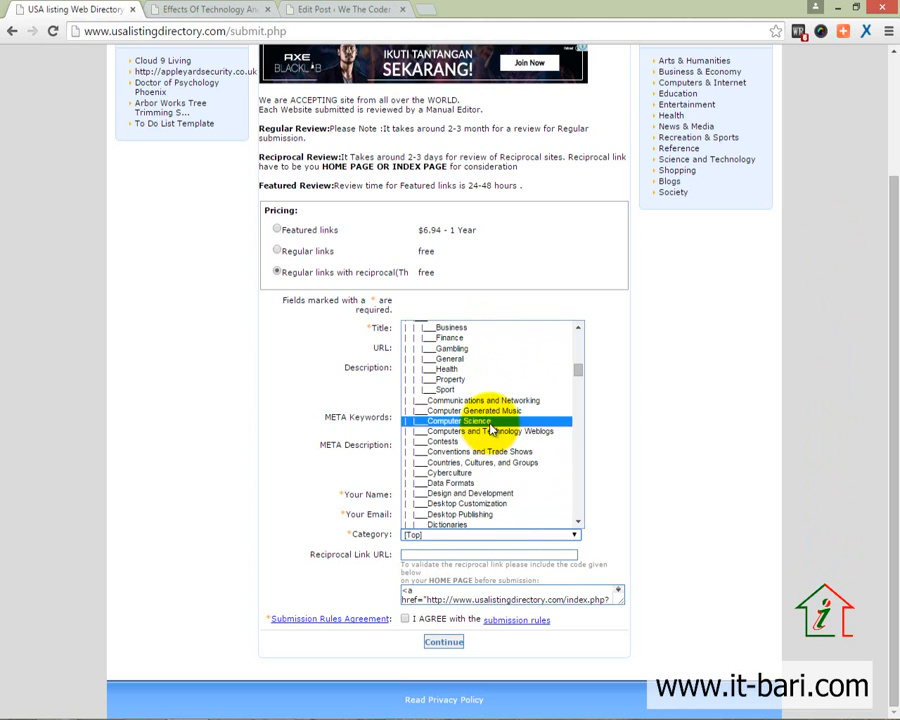
left_click(489, 423)
- Change the link category to Computers and Technology Weblogs under Computers & Internet
left_click(514, 536)
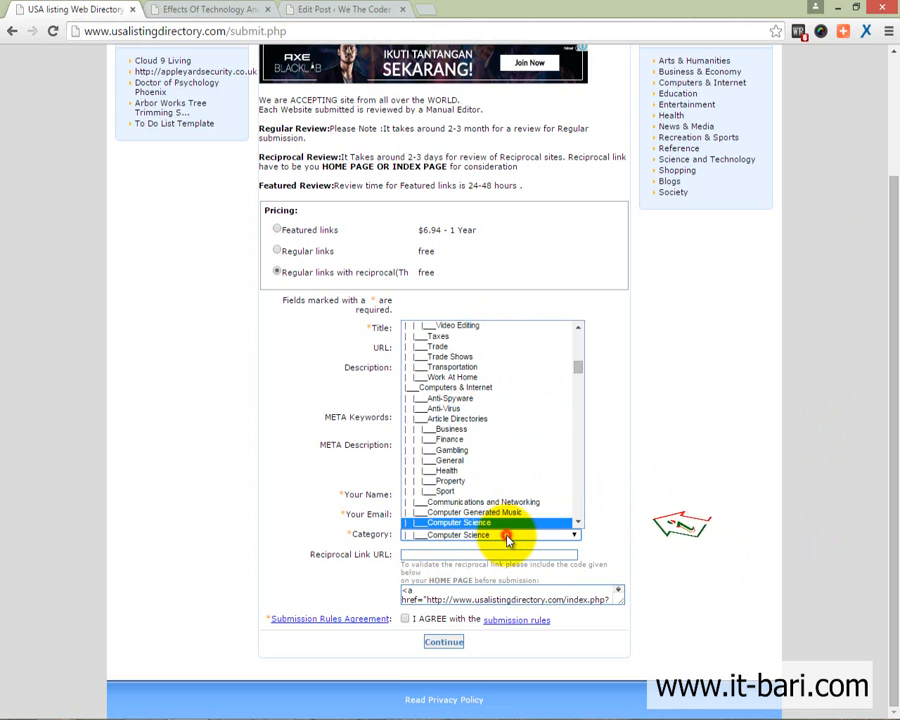
scroll(510, 490, "down", 5)
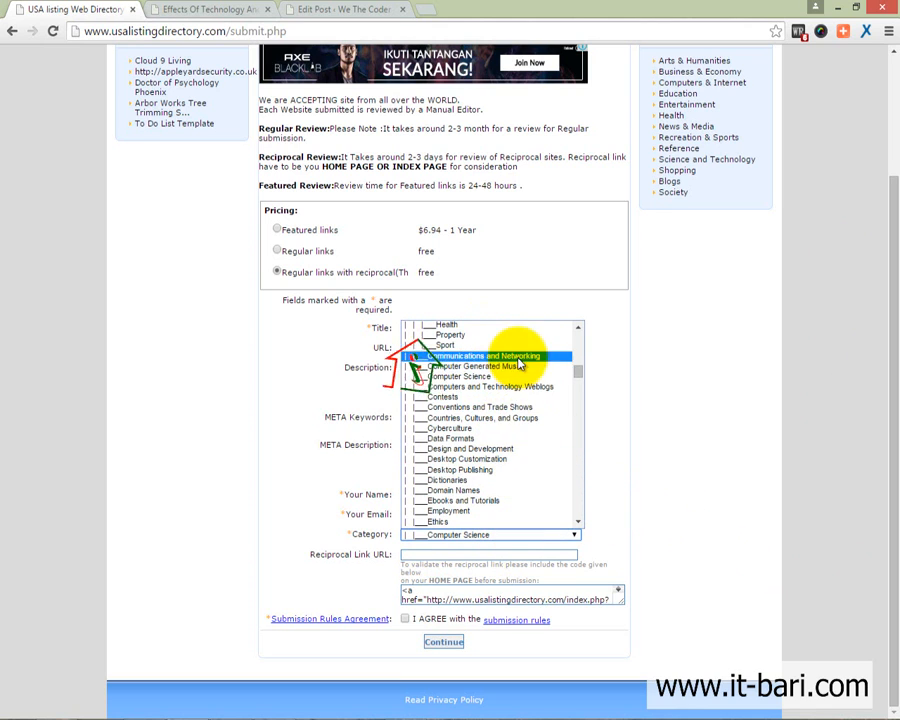
left_click(518, 388)
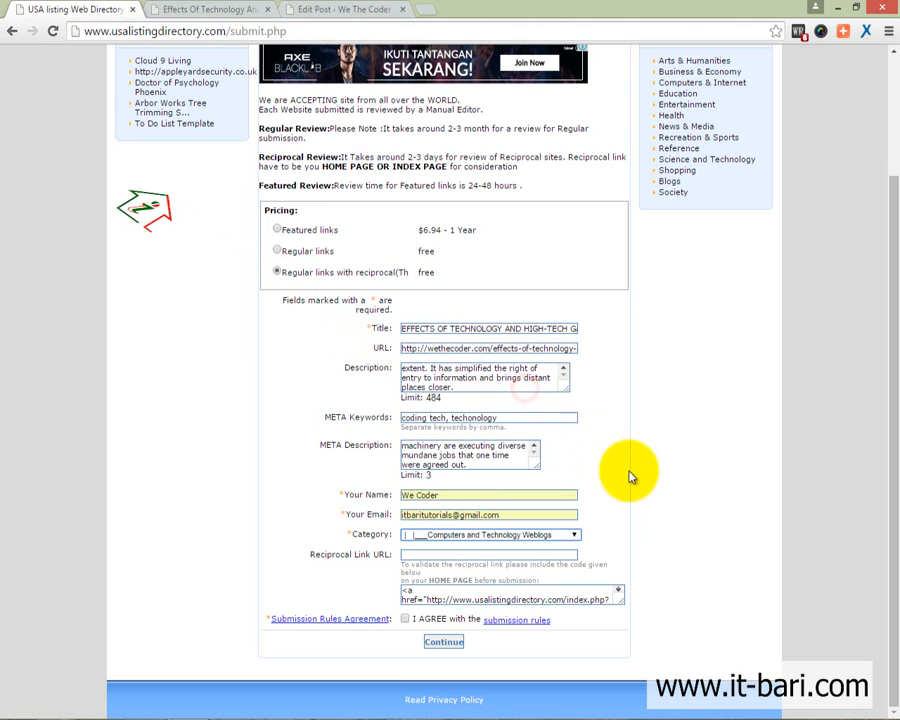
- Enlarge the reciprocal link code box below the Reciprocal Link URL field to examine the whole HTML code
left_click(412, 556)
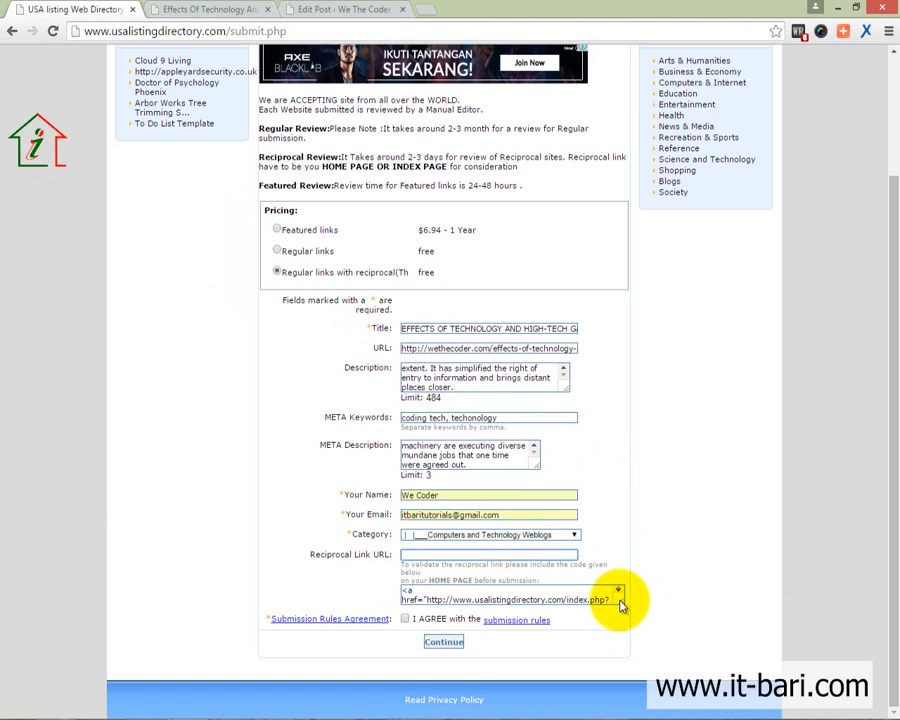
left_click_drag(620, 603, 628, 666)
scroll(576, 510, "down", 2)
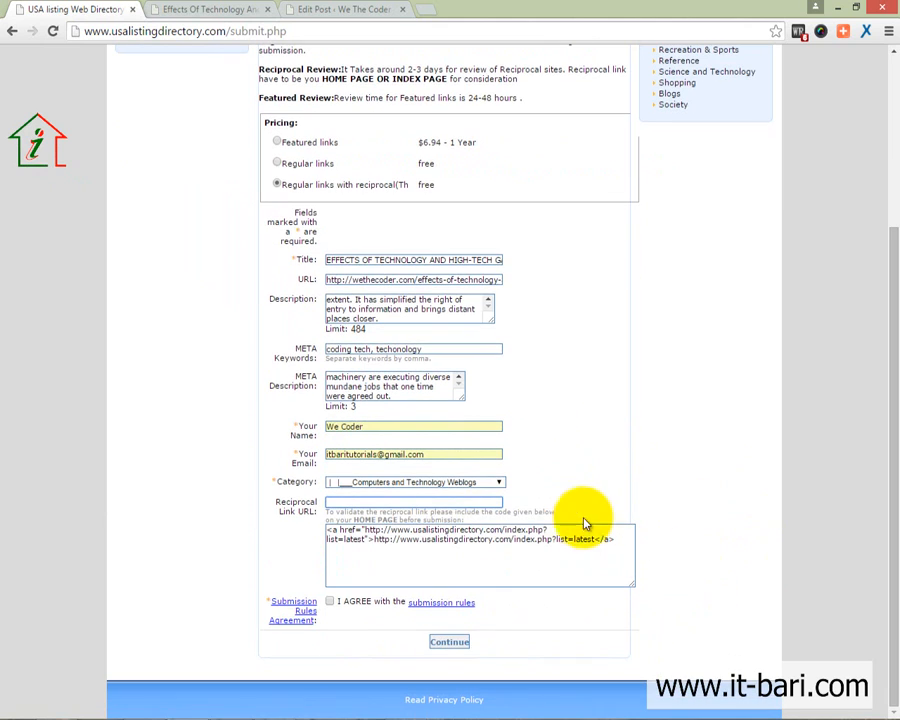
left_click(561, 566)
key("ctrl+alt+d")
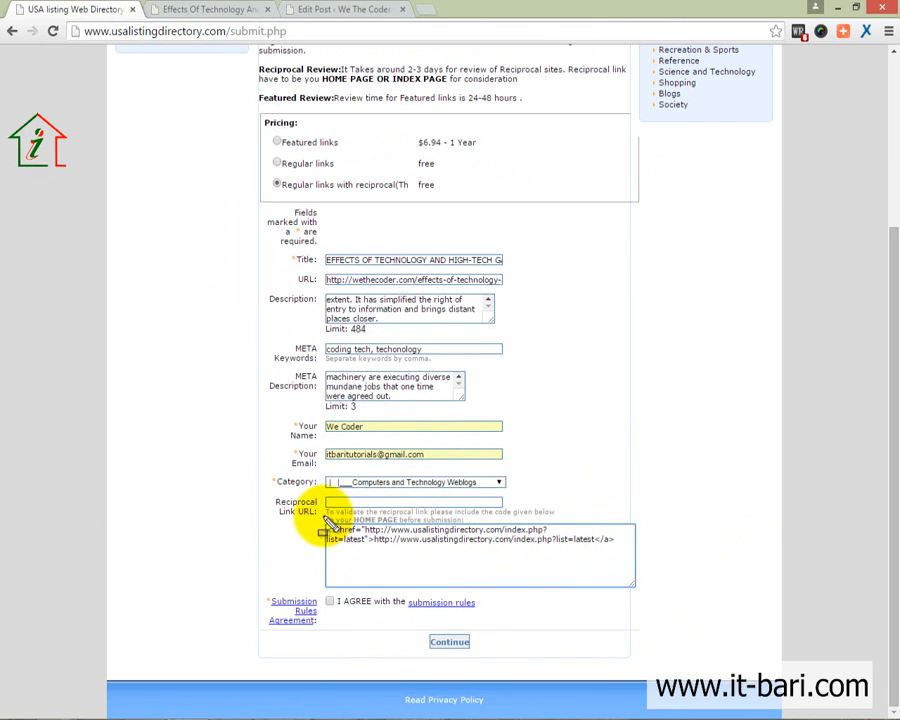
mouse_move(317, 526)
left_mouse_down()
mouse_move(360, 560)
mouse_move(643, 583)
left_mouse_up()
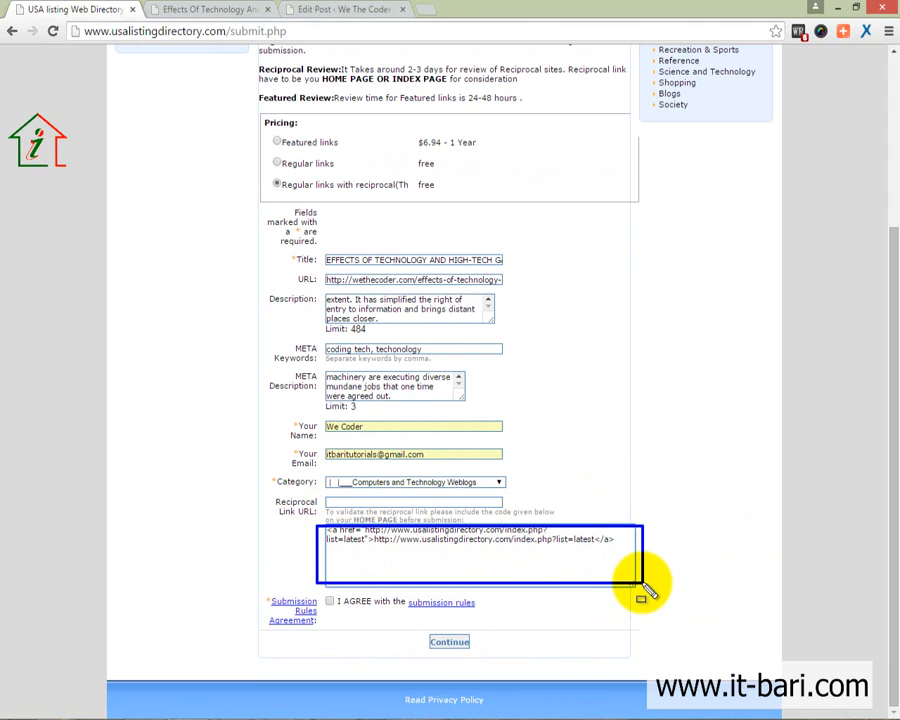
key("Escape")
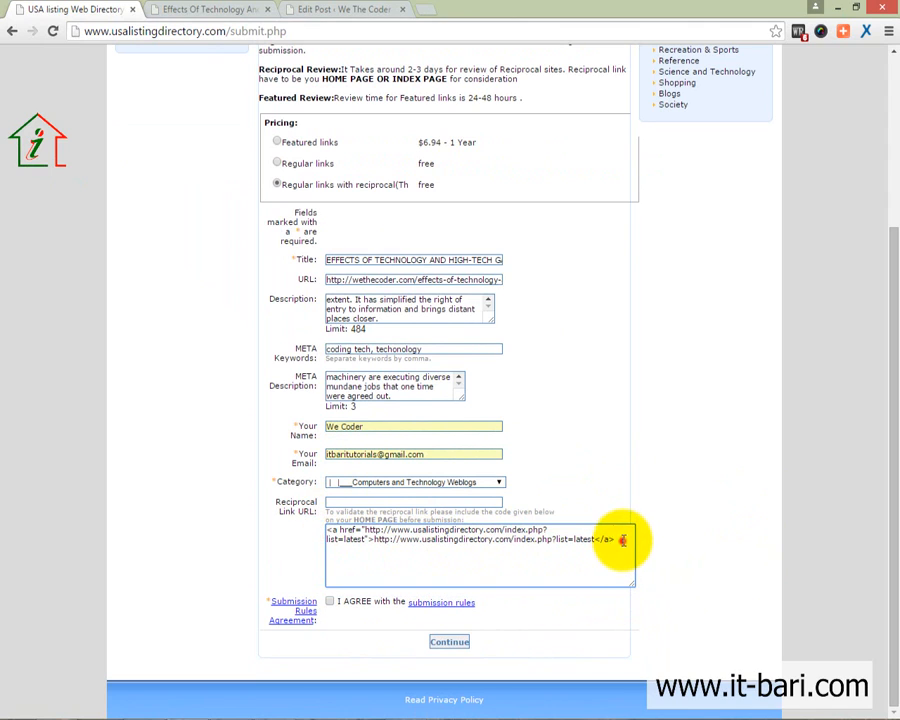
- Copy the entire reciprocal link HTML code from the box below the Reciprocal Link URL field
left_click_drag(622, 540, 348, 529)
right_click(400, 530)
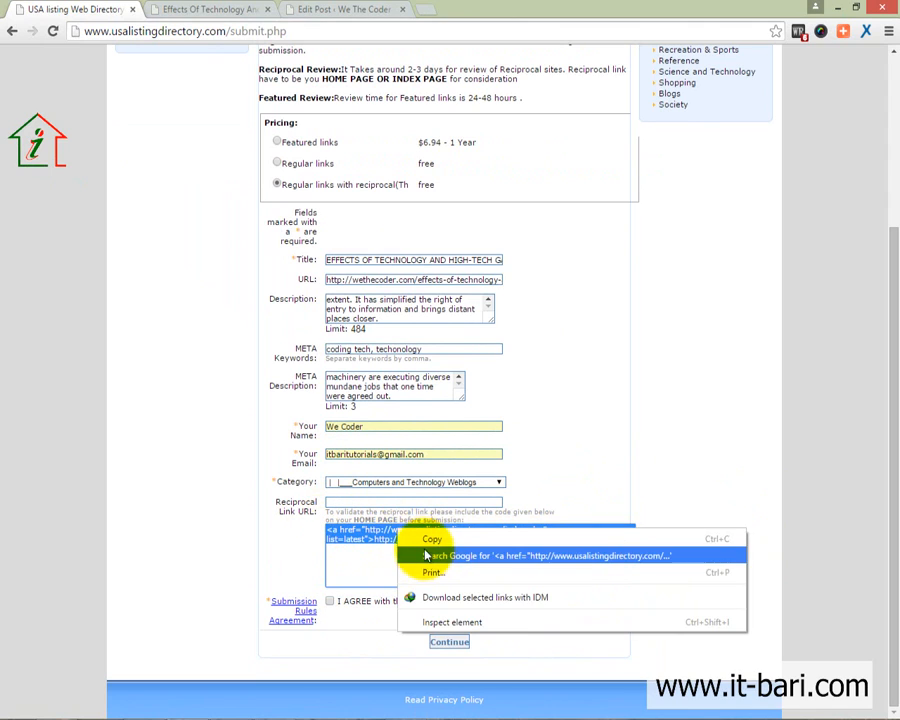
left_click(424, 540)
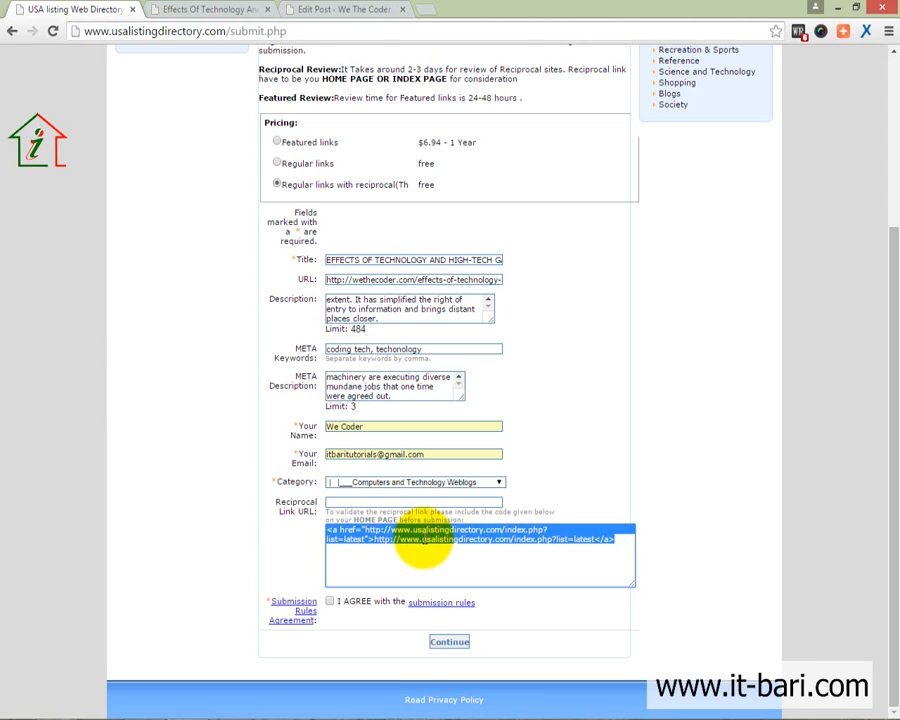
right_click(422, 545)
left_click(434, 567)
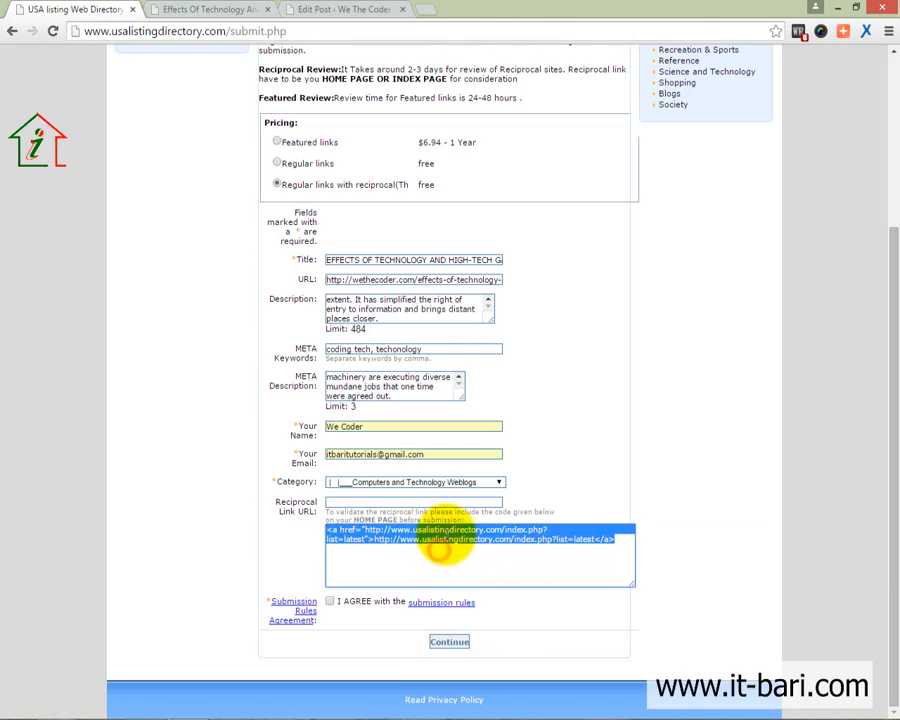
- Examine the published article on the We The Coder site from its heading through to its end
left_click(205, 10)
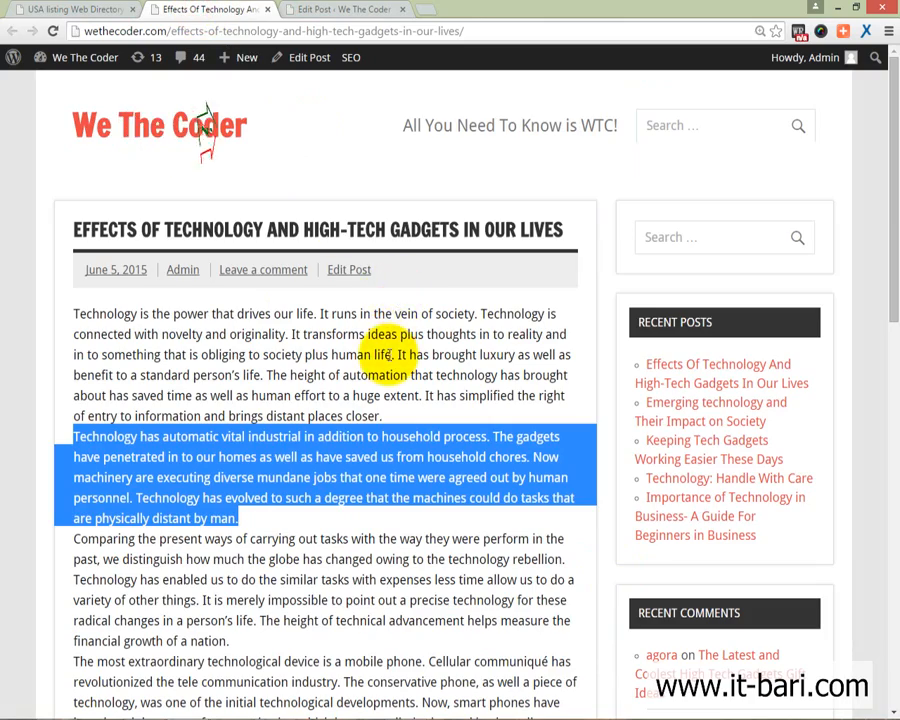
left_click(394, 352)
scroll(390, 355, "down", 4)
scroll(390, 357, "down", 3)
scroll(390, 356, "up", 8)
scroll(420, 325, "down", 9)
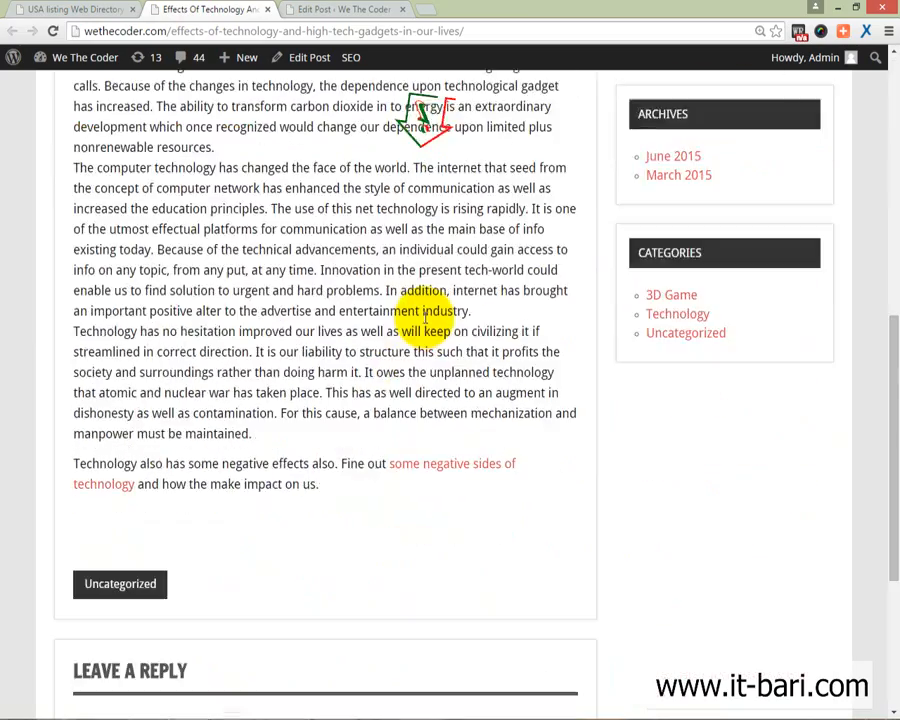
scroll(418, 317, "up", 9)
- Look over the article in the WordPress post editor, including its Visual editing mode
left_click(358, 10)
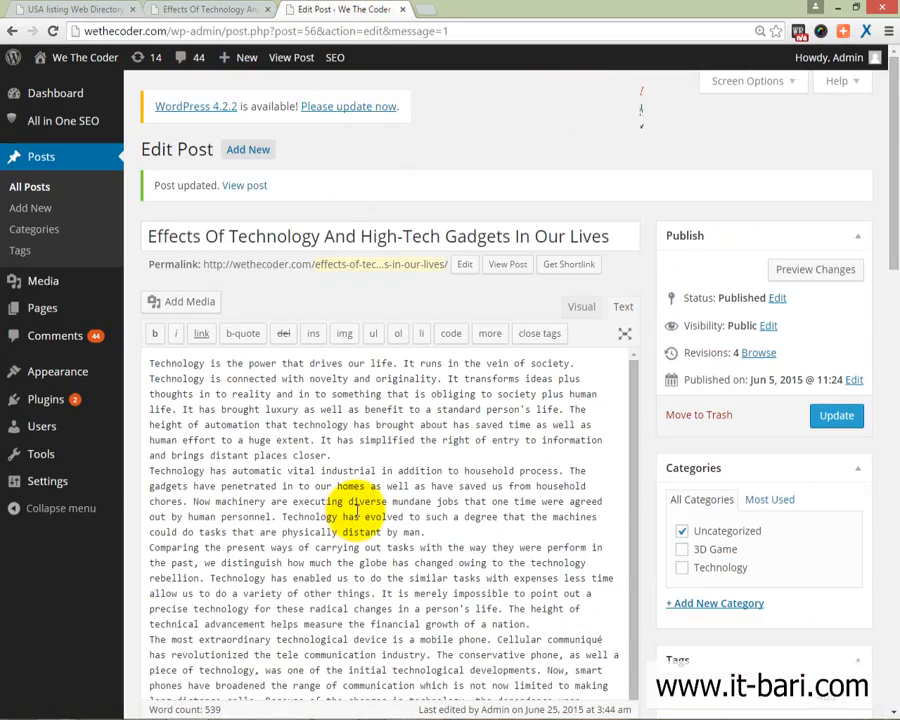
scroll(412, 488, "down", 5)
scroll(412, 458, "up", 5)
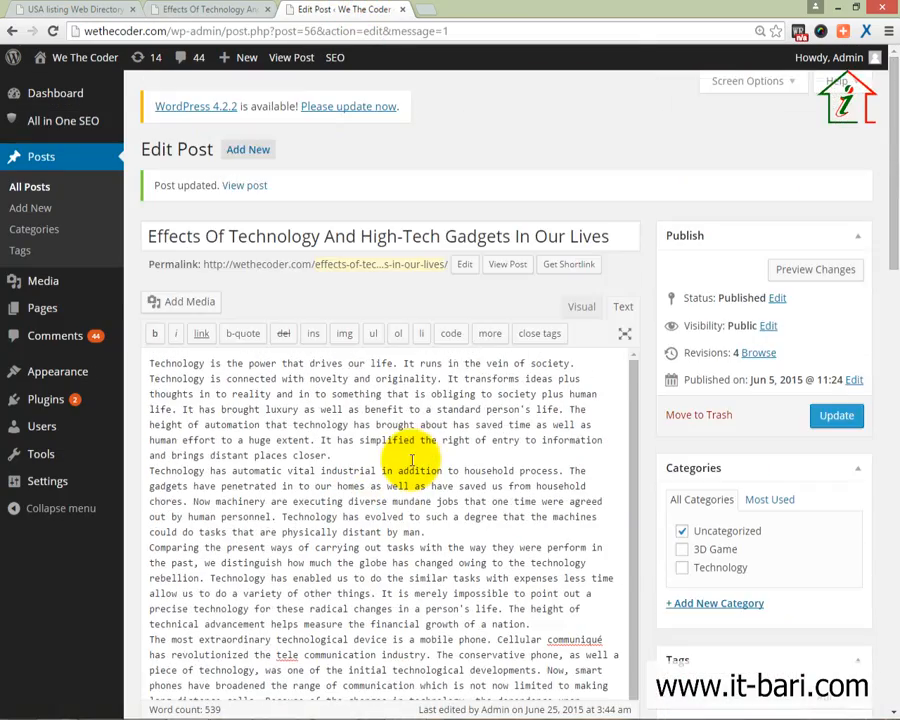
scroll(640, 490, "down", 2)
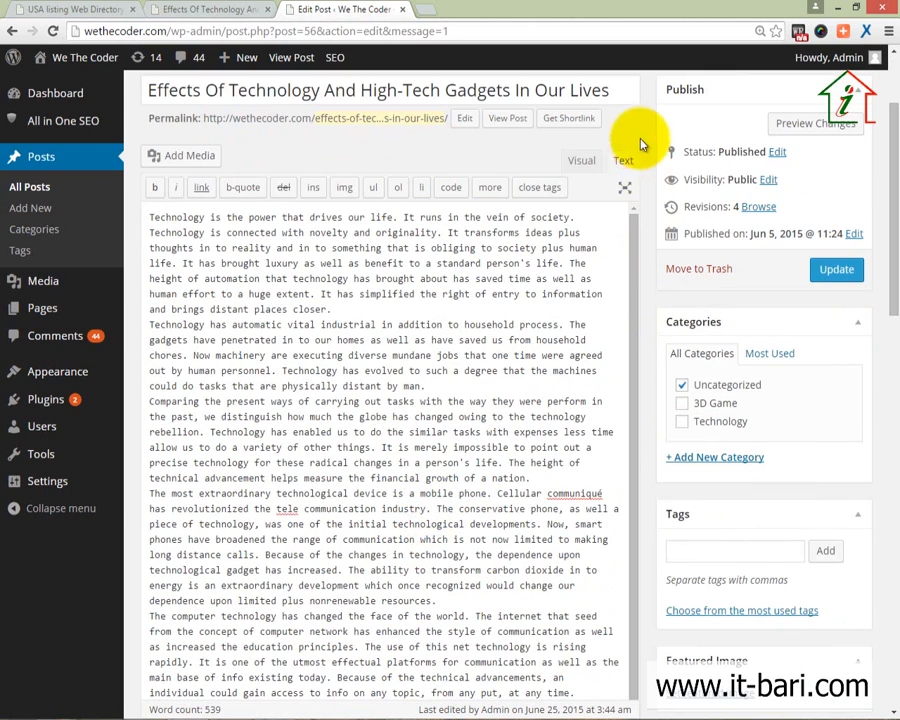
left_click(580, 163)
scroll(616, 382, "up", 2)
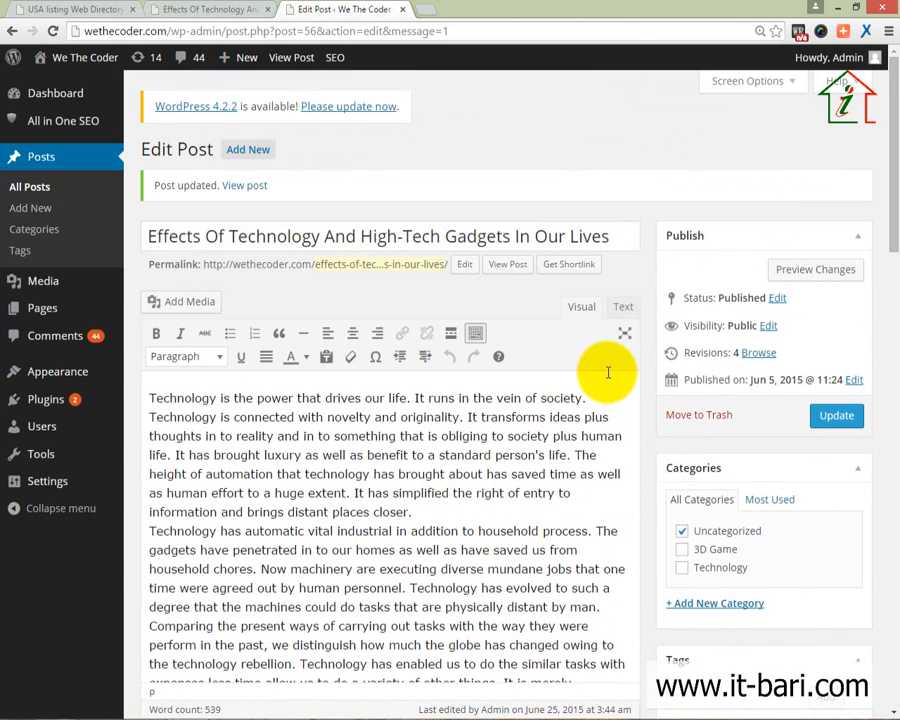
left_click_drag(554, 289, 647, 331)
mouse_move(561, 291)
left_mouse_down()
mouse_move(596, 328)
mouse_move(621, 316)
mouse_move(642, 329)
left_mouse_up()
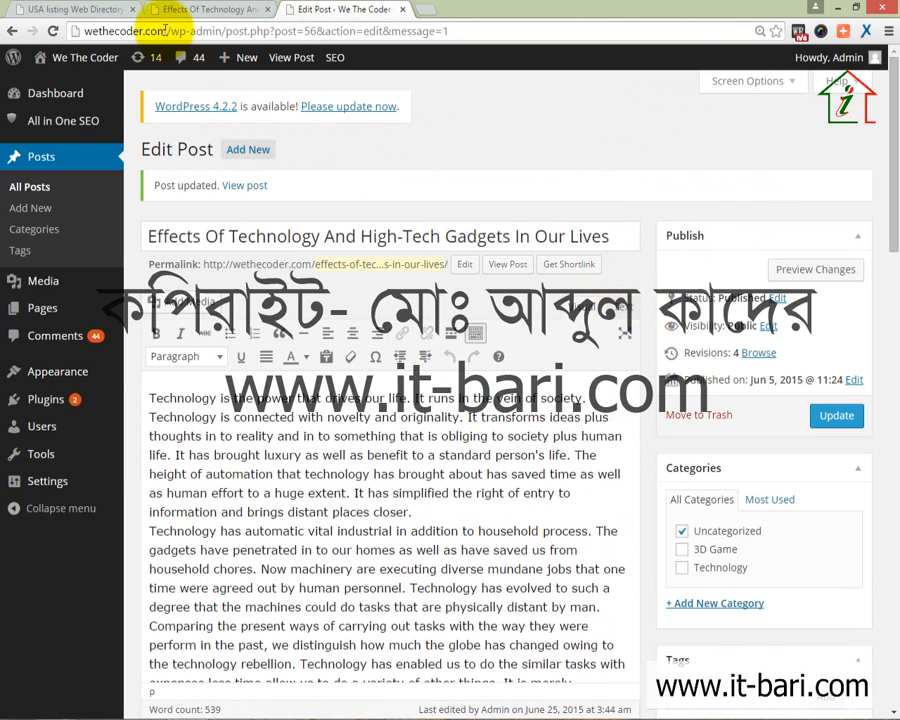
- Add the copied reciprocal link code on a new line at the end of the post's HTML text and update the post
left_click(62, 9)
left_click(370, 539)
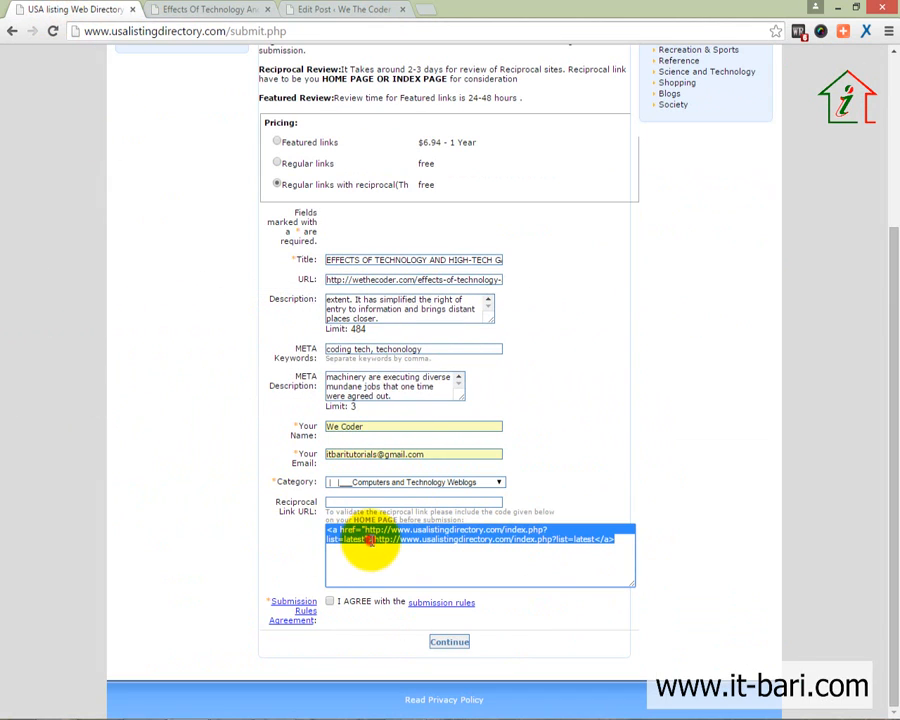
left_click(318, 8)
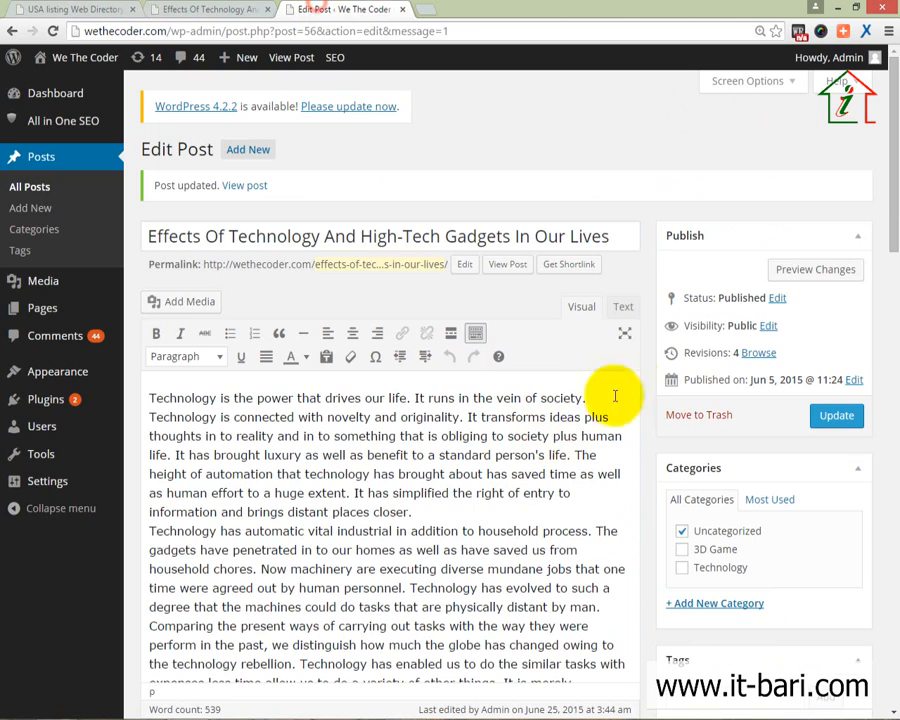
left_click(621, 309)
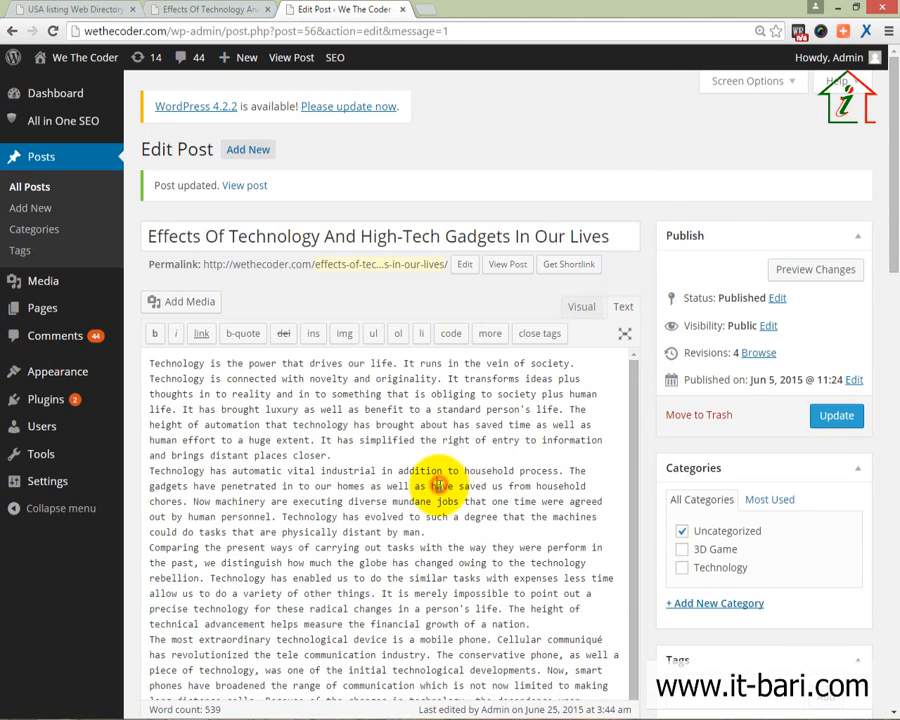
scroll(440, 484, "down", 10)
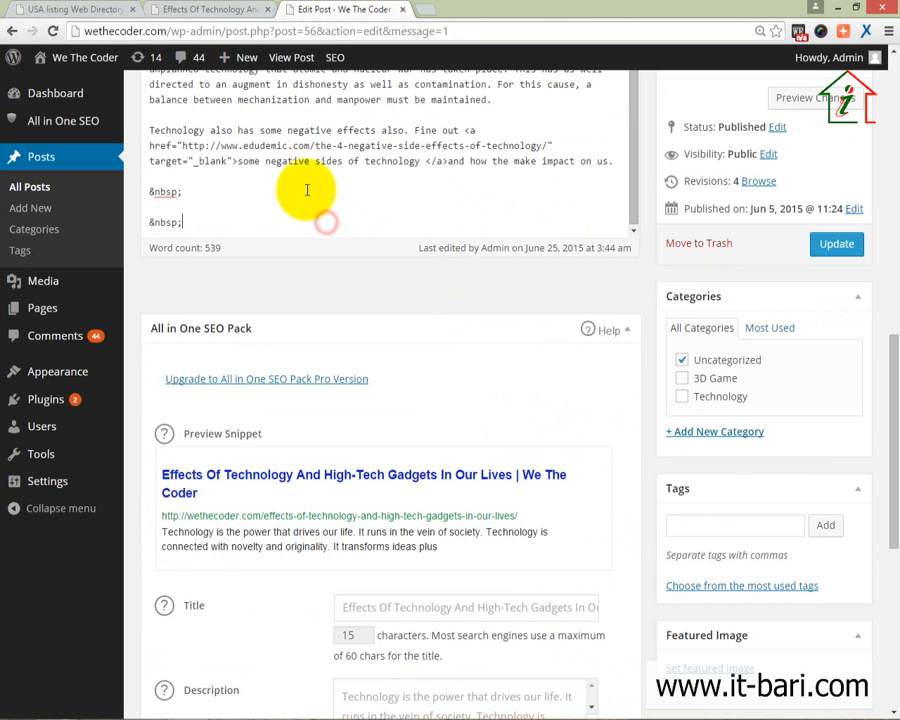
key("Return")
key("ctrl+v")
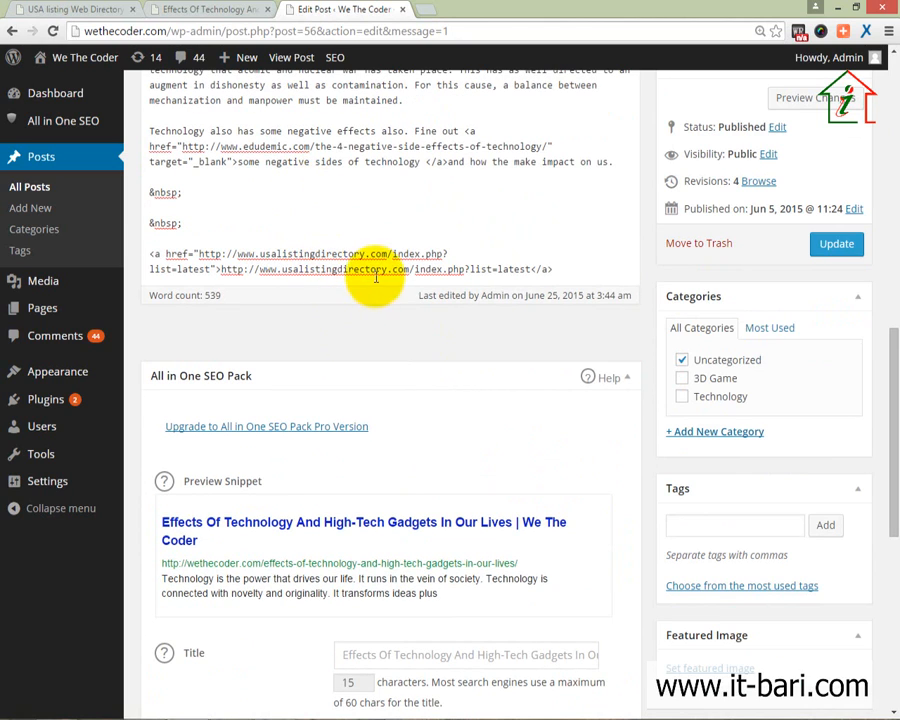
left_click(838, 245)
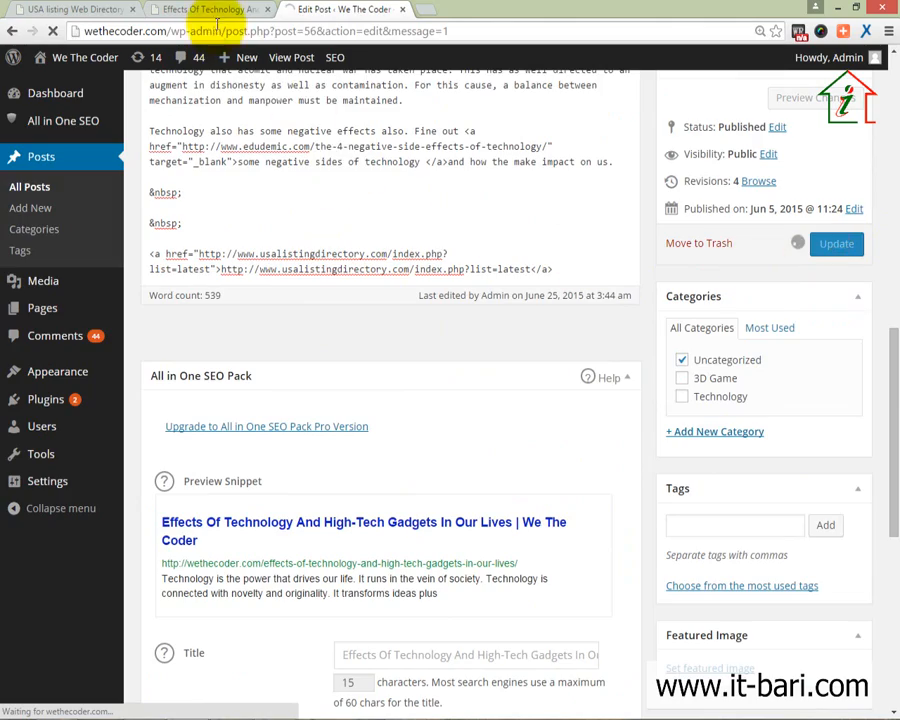
- Reload the published article and check the end of its text for the usalistingdirectory.com link
left_click(160, 14)
scroll(274, 338, "down", 5)
scroll(390, 480, "down", 3)
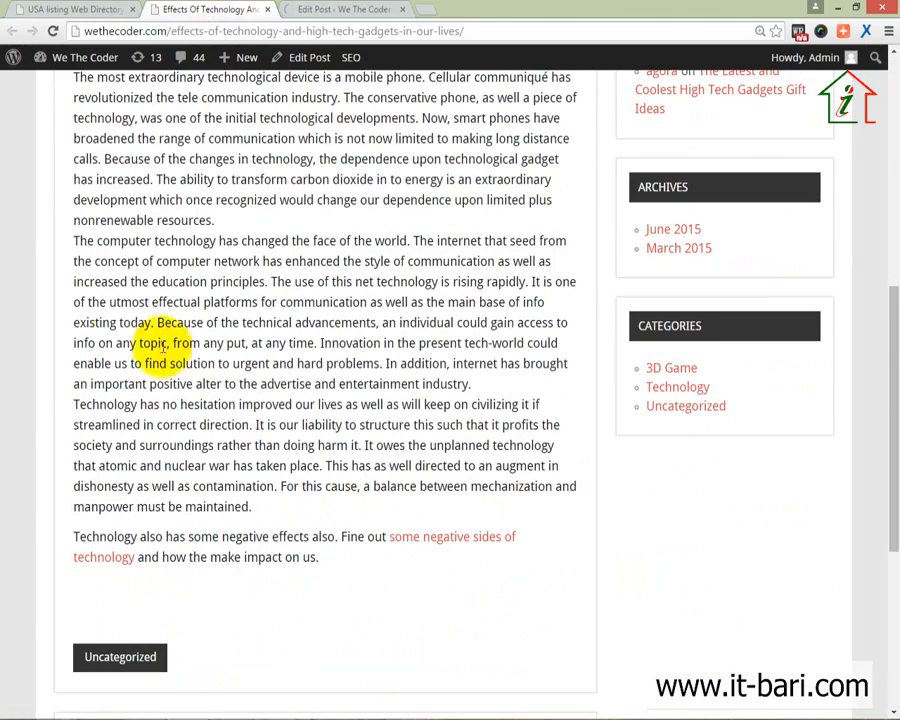
left_click(53, 31)
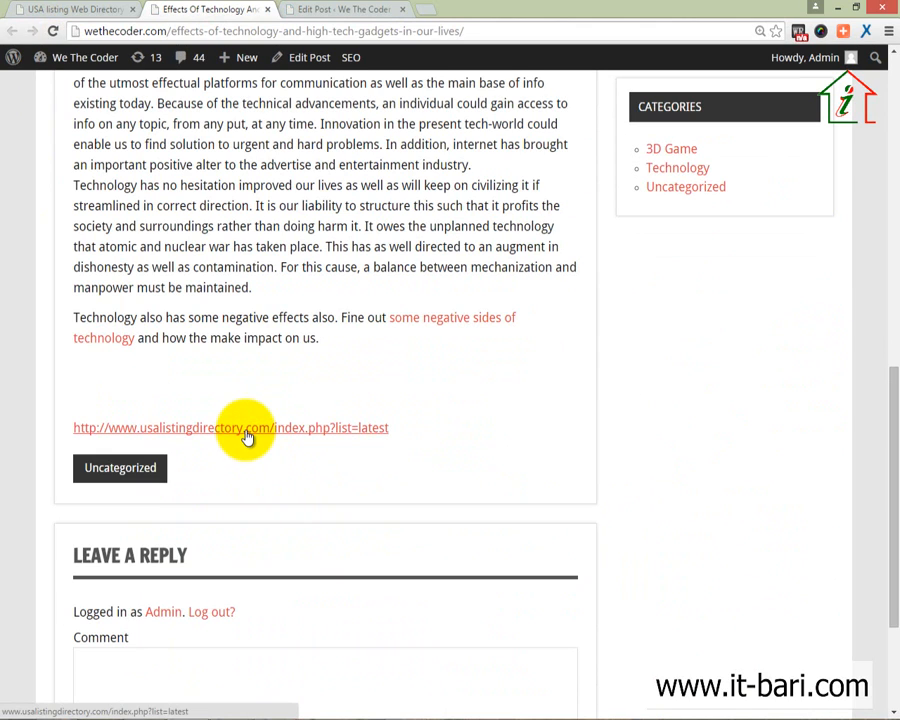
- Copy the full web address of the published article
left_click(72, 9)
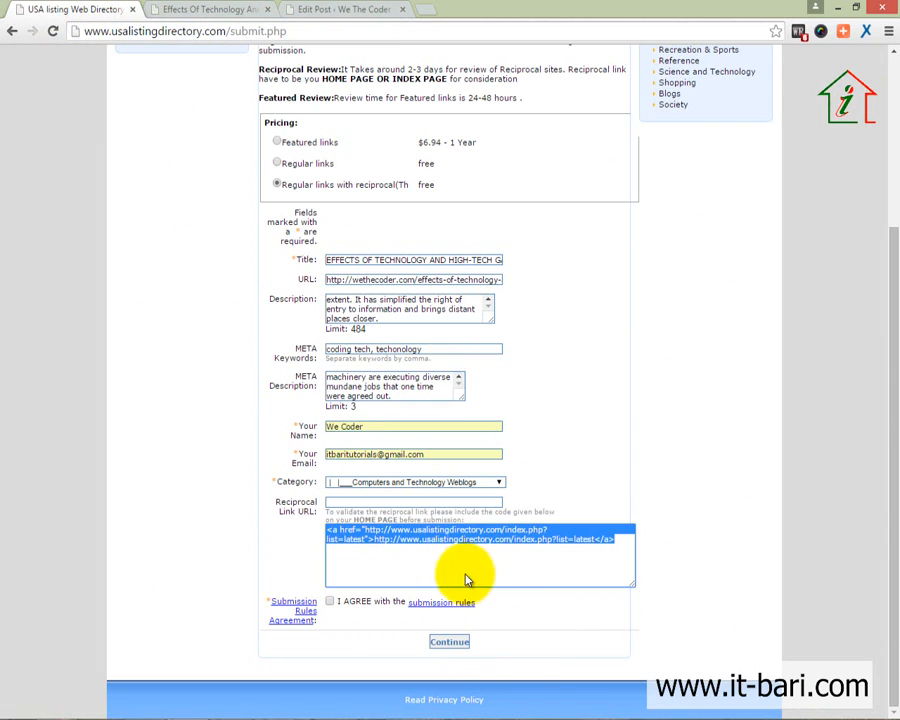
left_click(160, 10)
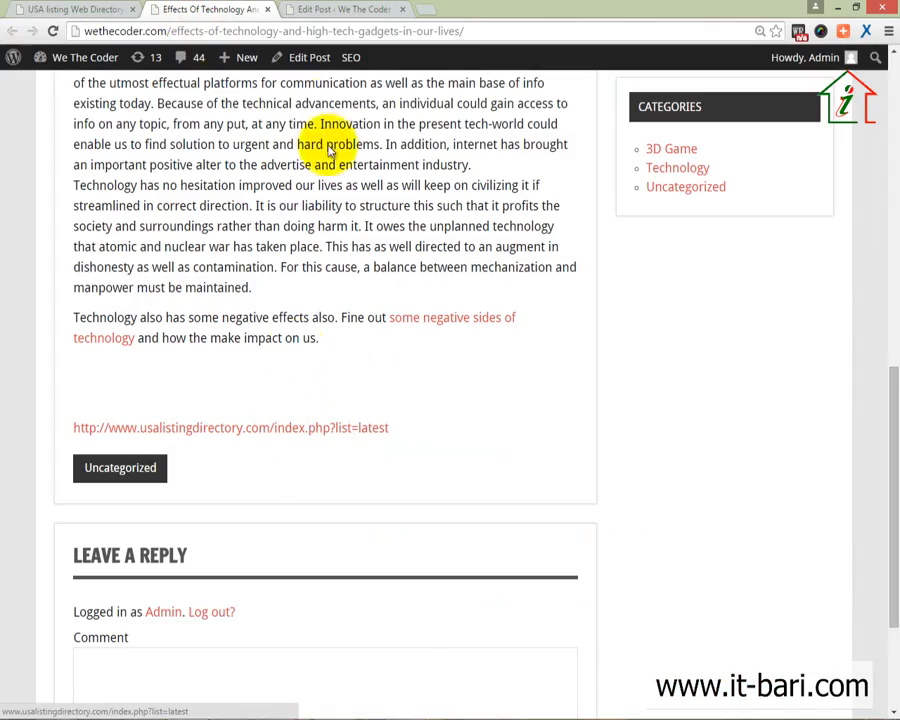
scroll(538, 543, "up", 8)
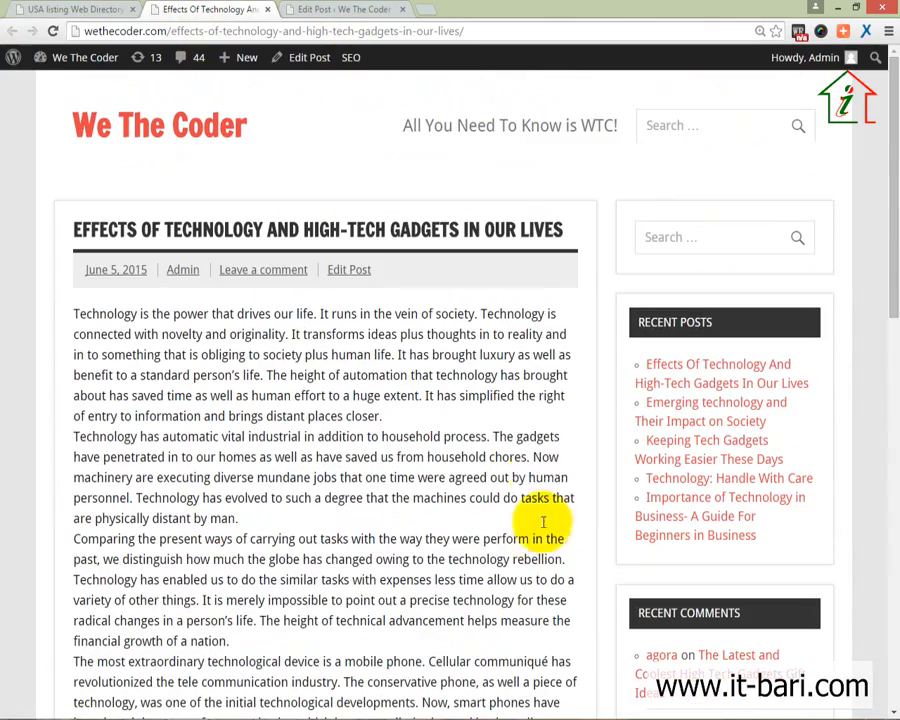
right_click(455, 30)
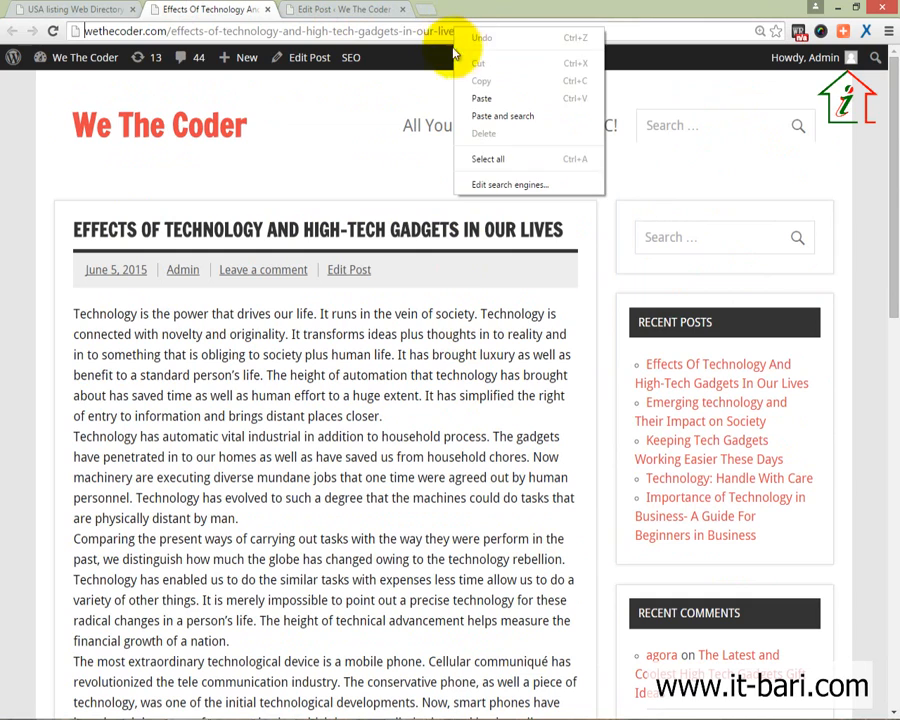
left_click(424, 30)
left_click(430, 32)
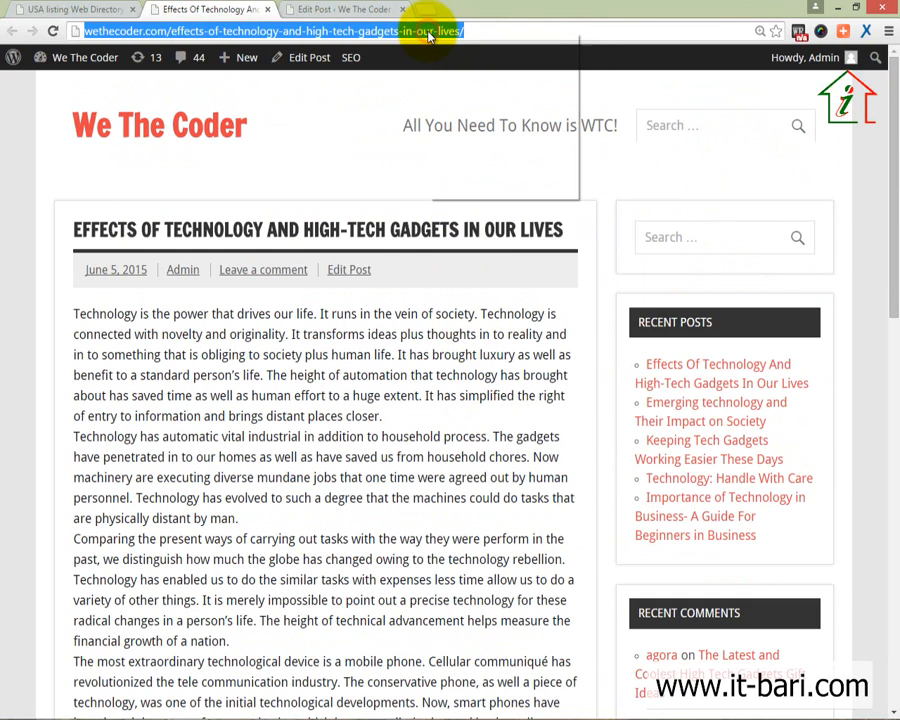
right_click(430, 32)
left_click(432, 85)
- Fill the directory form's Reciprocal Link URL field with the copied article address
left_click(36, 9)
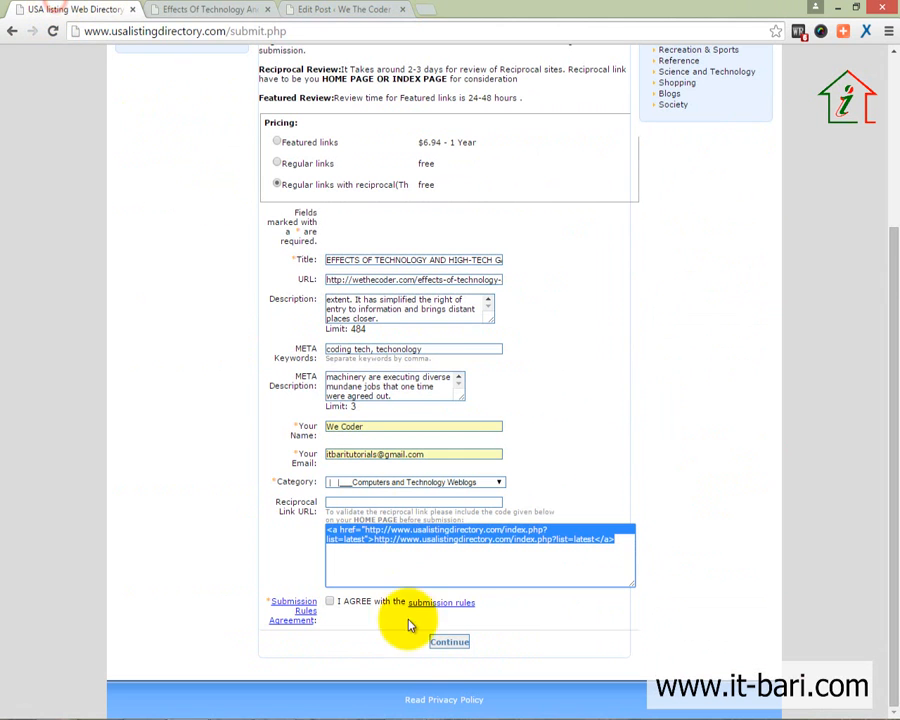
left_click(399, 500)
right_click(399, 500)
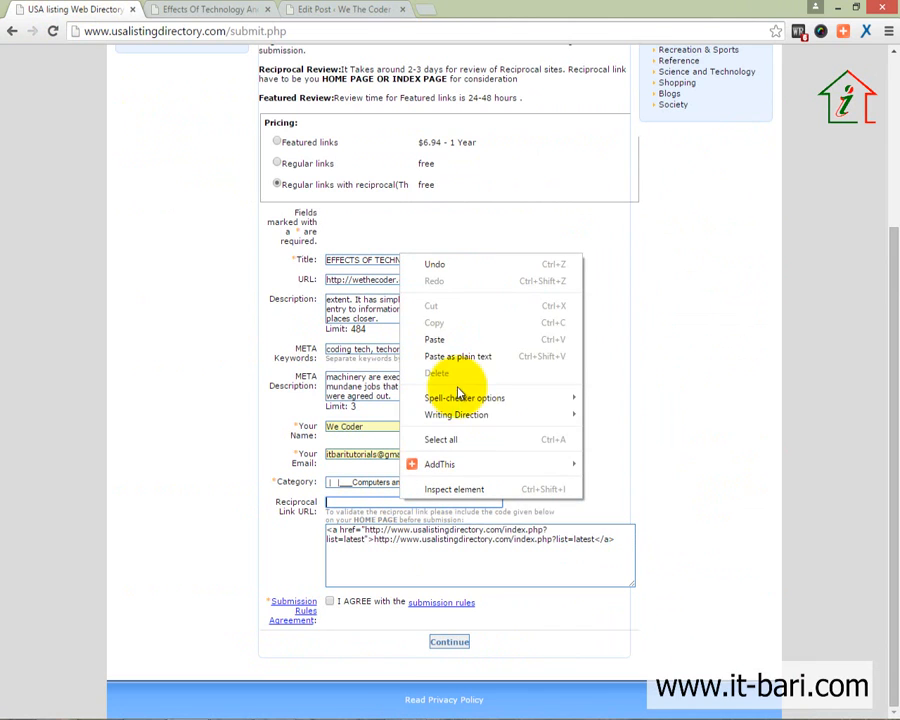
left_click(456, 337)
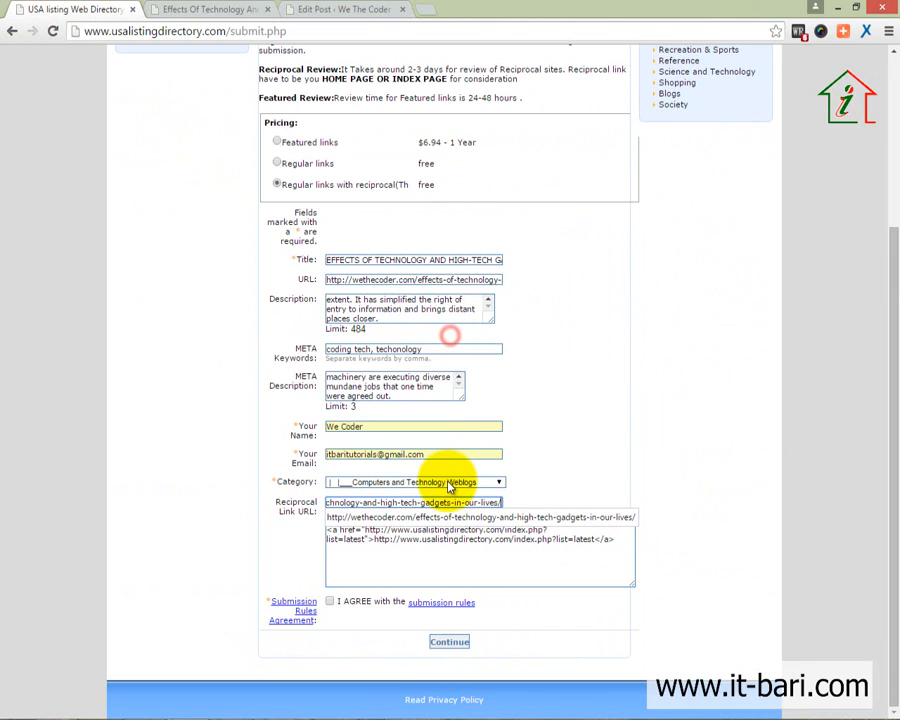
left_click(430, 581)
- Review the reciprocal link at the end of the published article once more
left_click(200, 10)
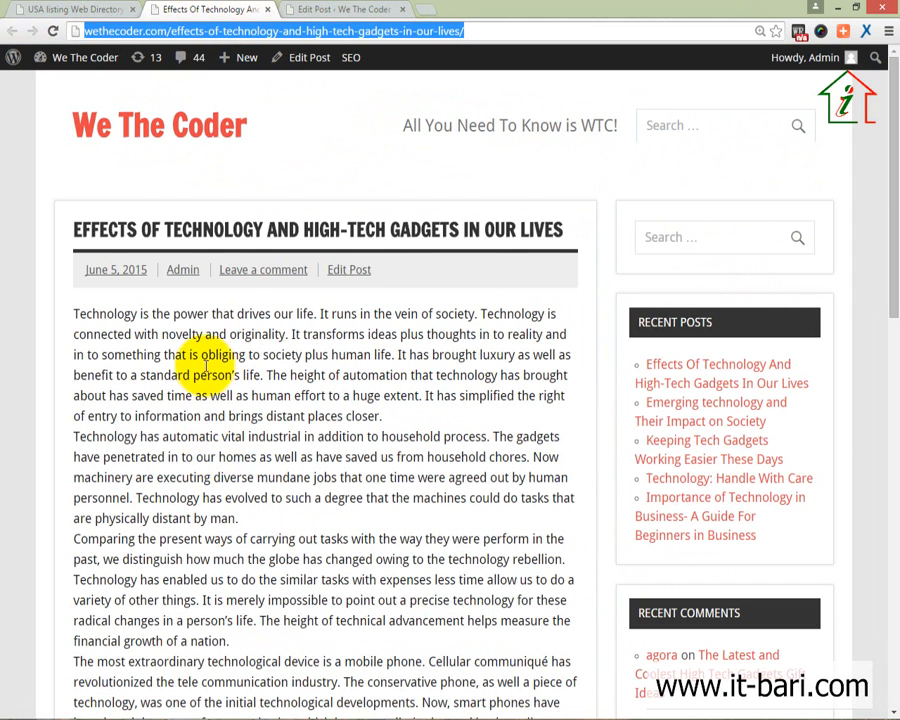
scroll(215, 368, "down", 10)
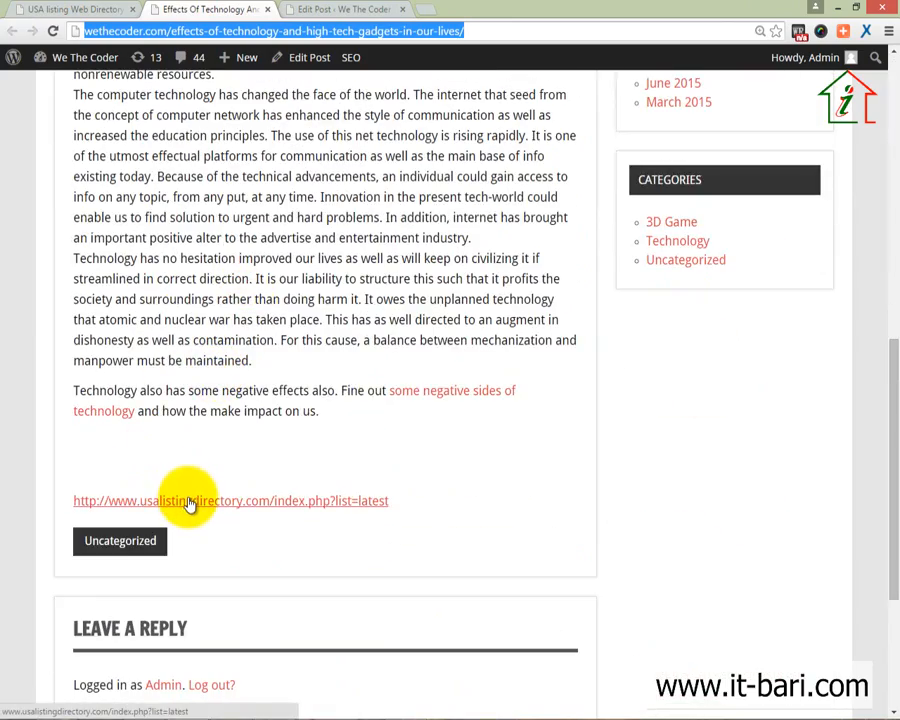
scroll(185, 497, "up", 4)
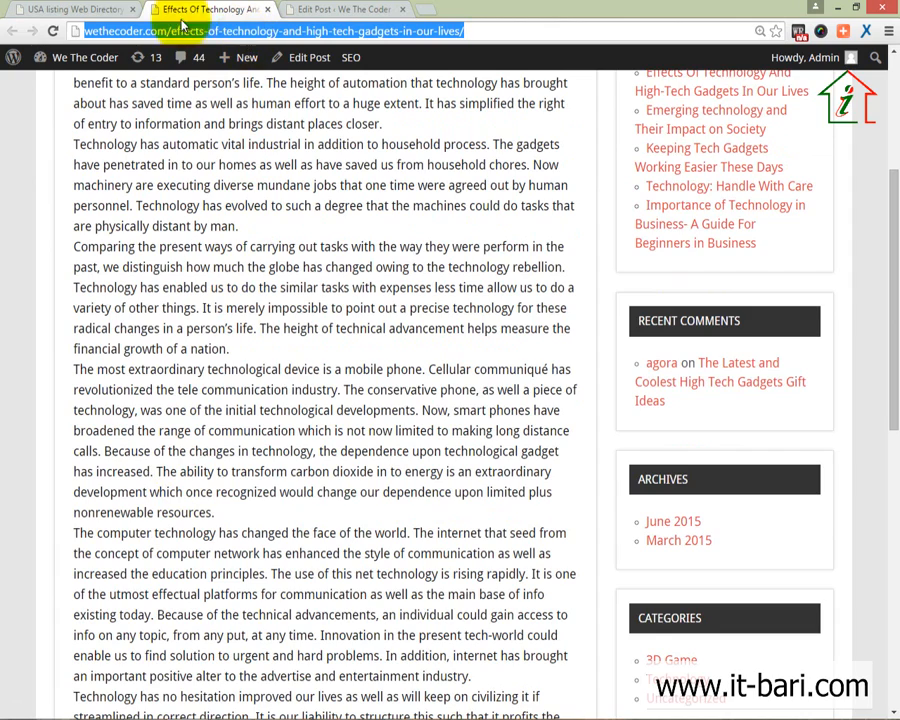
- Agree to the submission rules in the directory form and submit the link
left_click(93, 9)
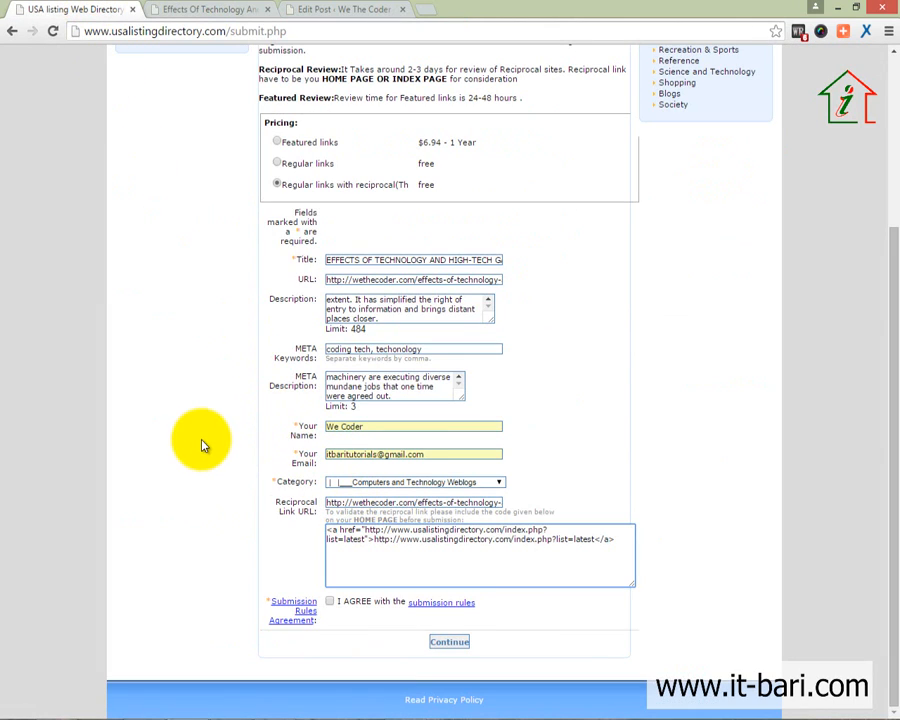
left_click(330, 605)
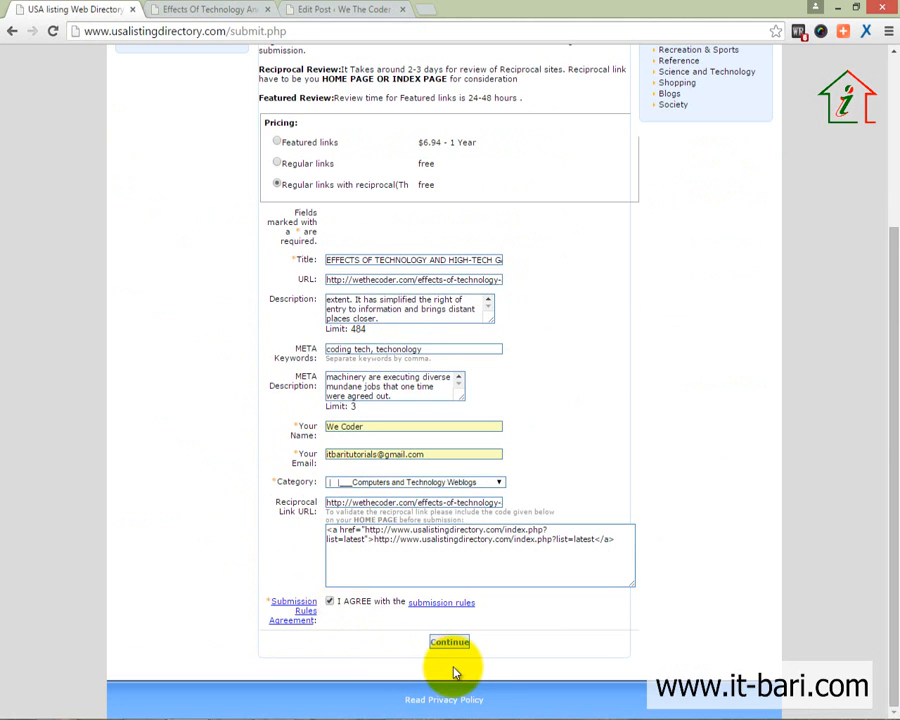
left_click(458, 643)
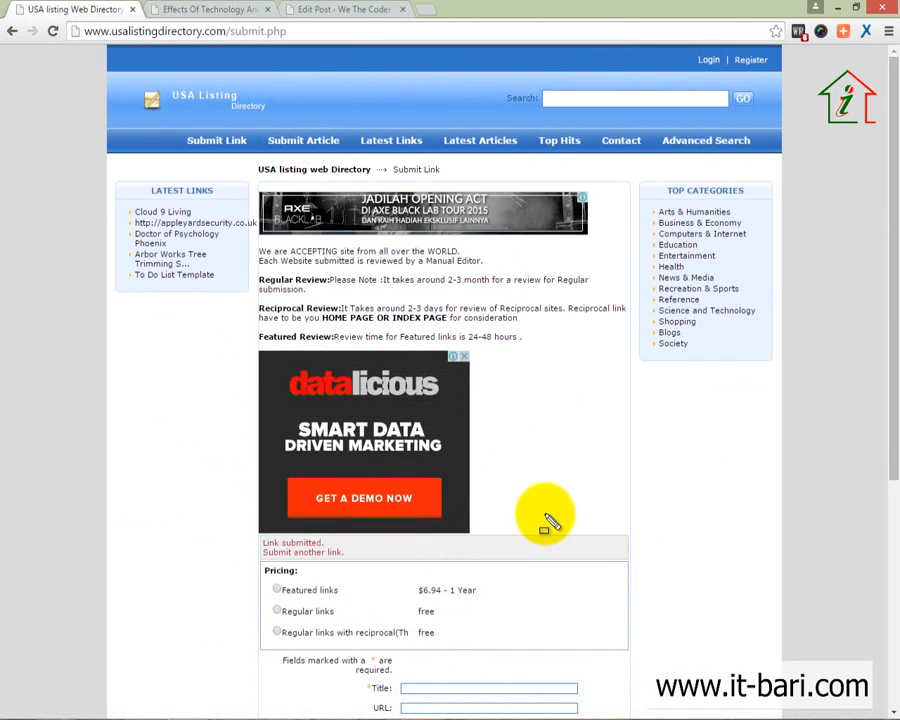
mouse_move(254, 271)
left_mouse_down()
mouse_move(283, 289)
mouse_move(597, 298)
left_mouse_up()
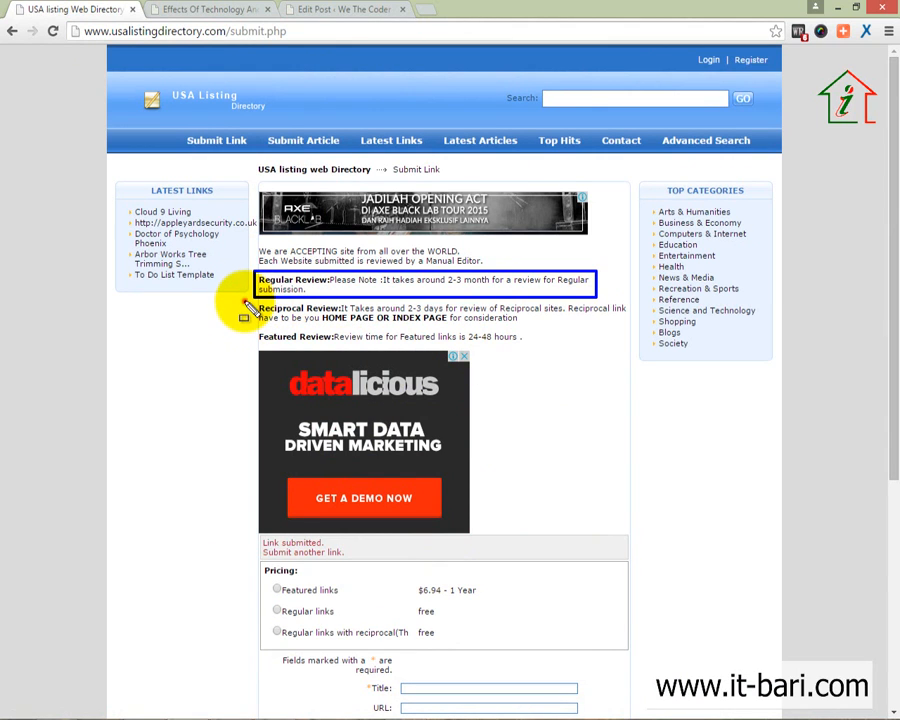
- Read the review times for regular, reciprocal and featured links on the directory's submission page
mouse_move(244, 302)
left_mouse_down()
mouse_move(581, 338)
mouse_move(628, 328)
left_mouse_up()
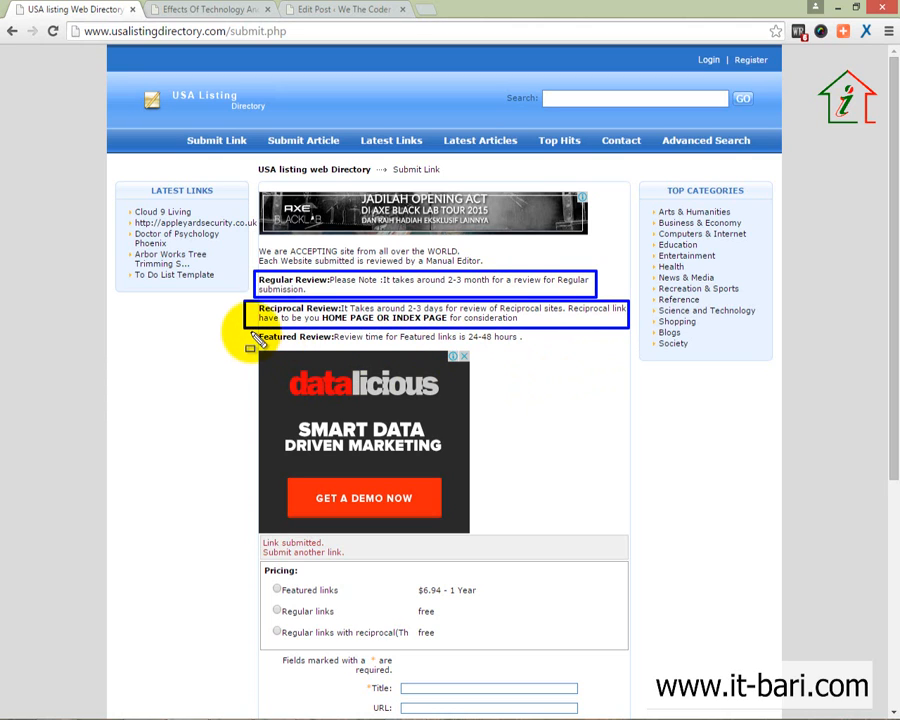
left_click_drag(250, 329, 542, 346)
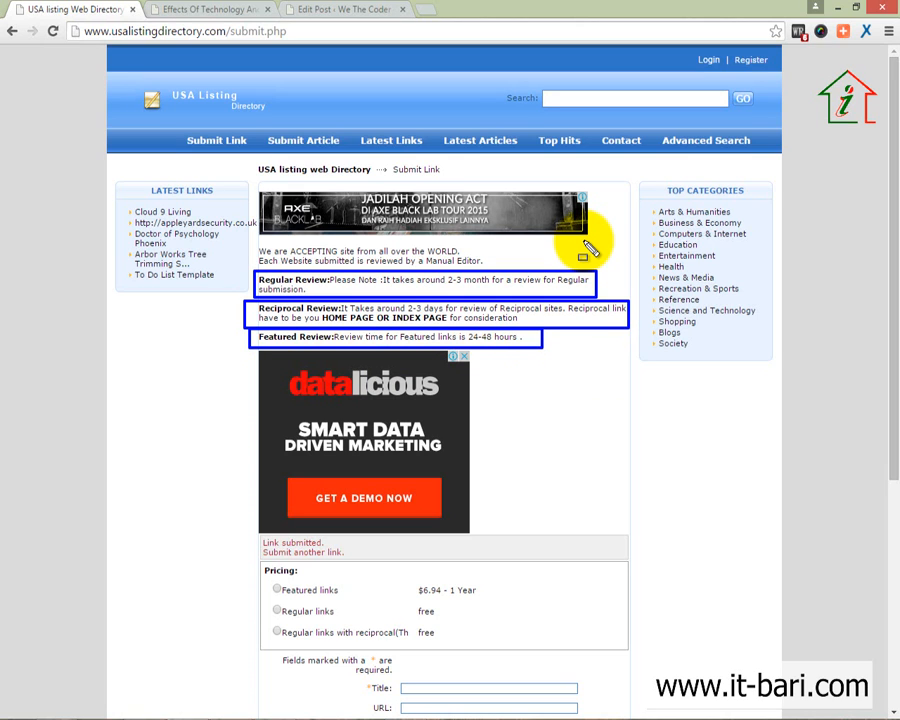
key("Escape")
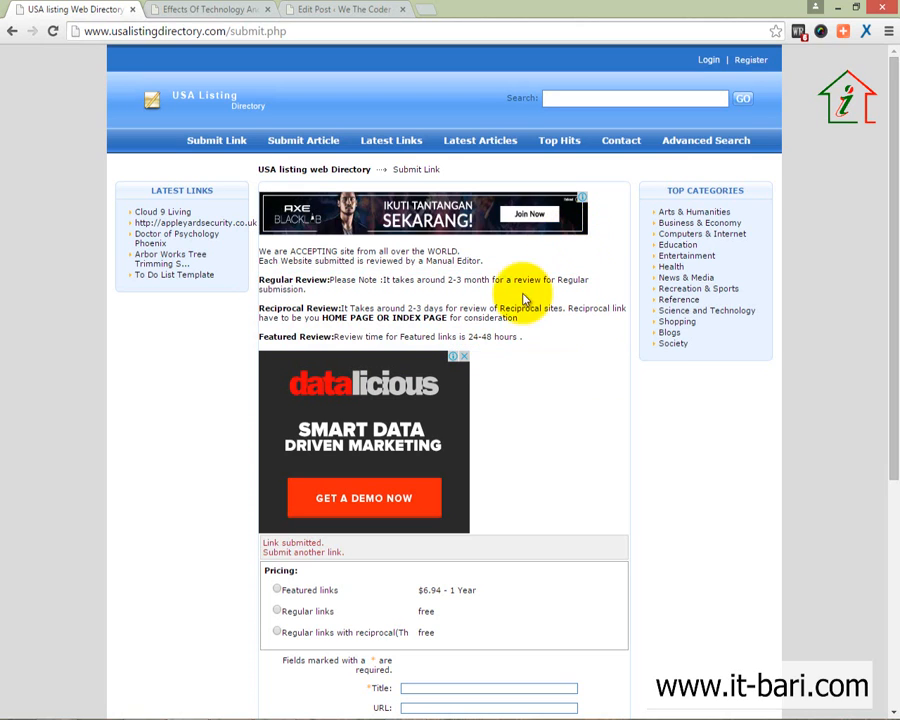
- Check the submission status message above the pricing options of the directory form
scroll(490, 340, "down", 3)
key("ctrl+2")
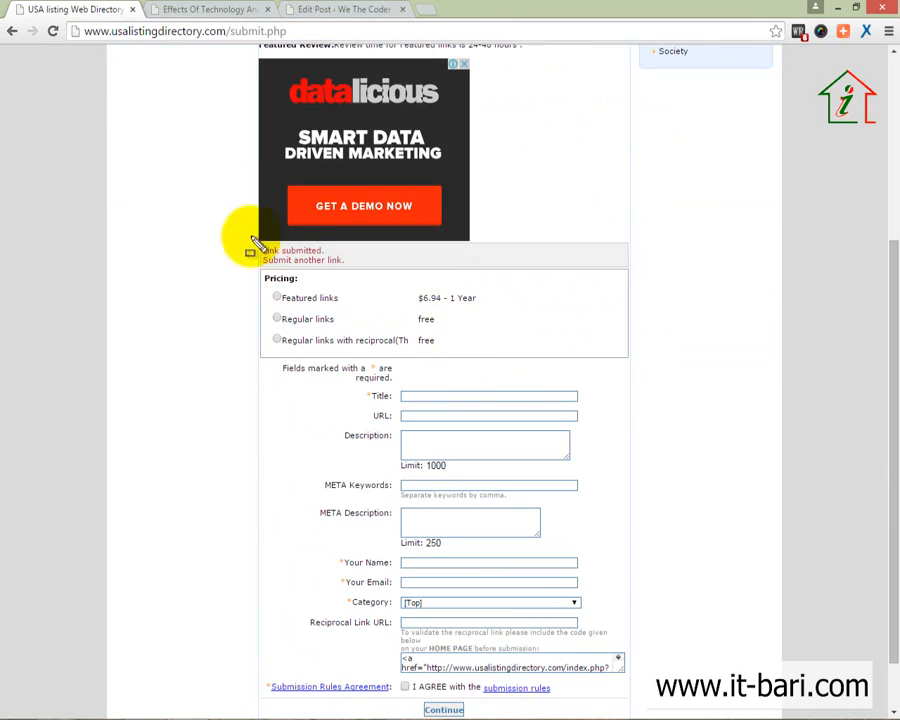
left_click_drag(236, 236, 636, 282)
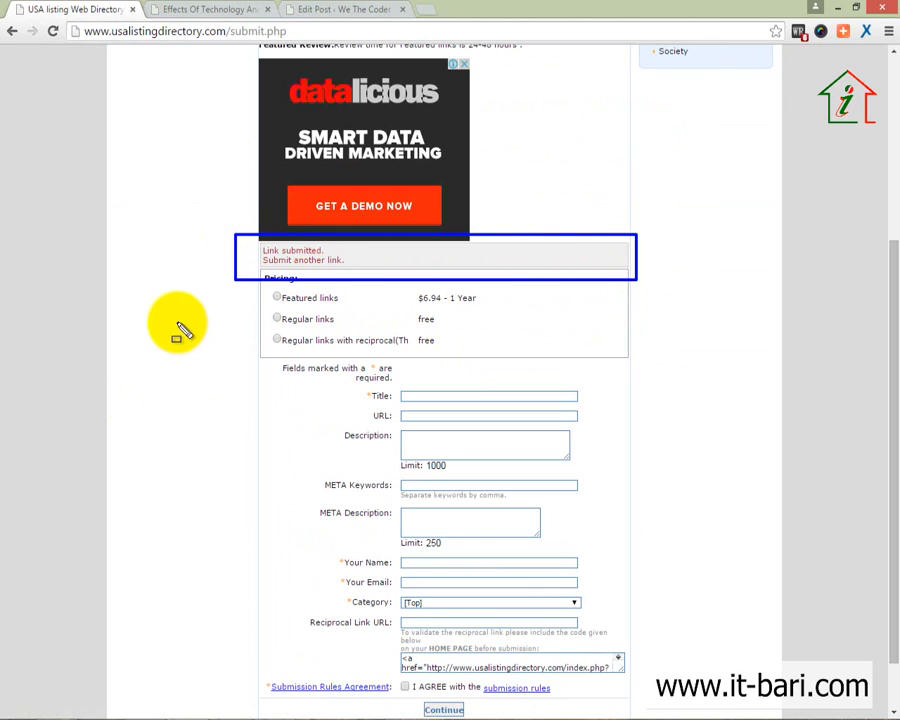
key("Escape")
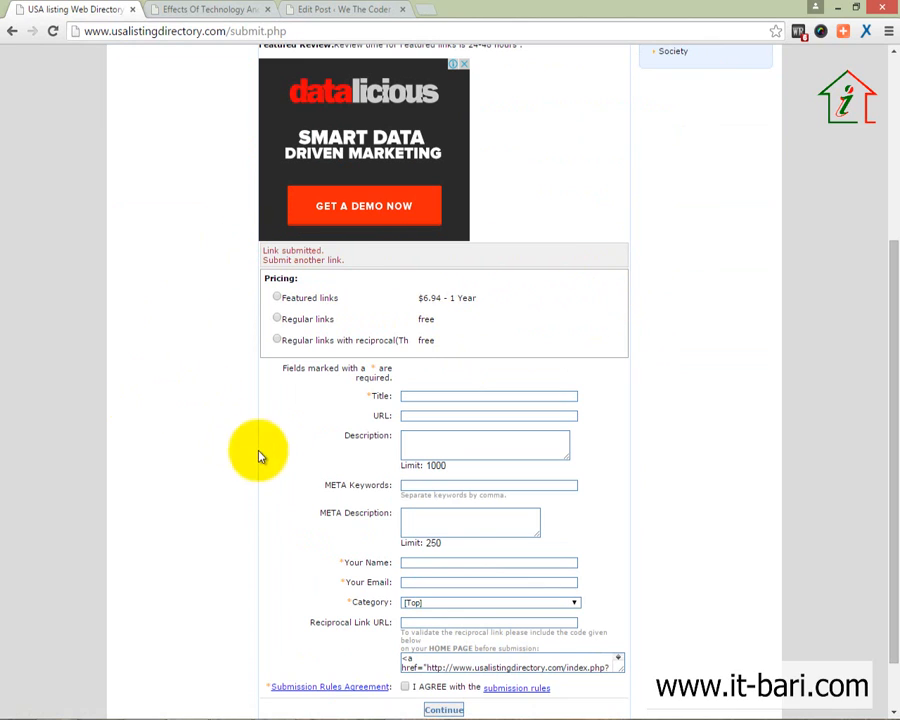
- Examine the closing paragraphs of the published article and the directory's reciprocal link below them
left_click(231, 12)
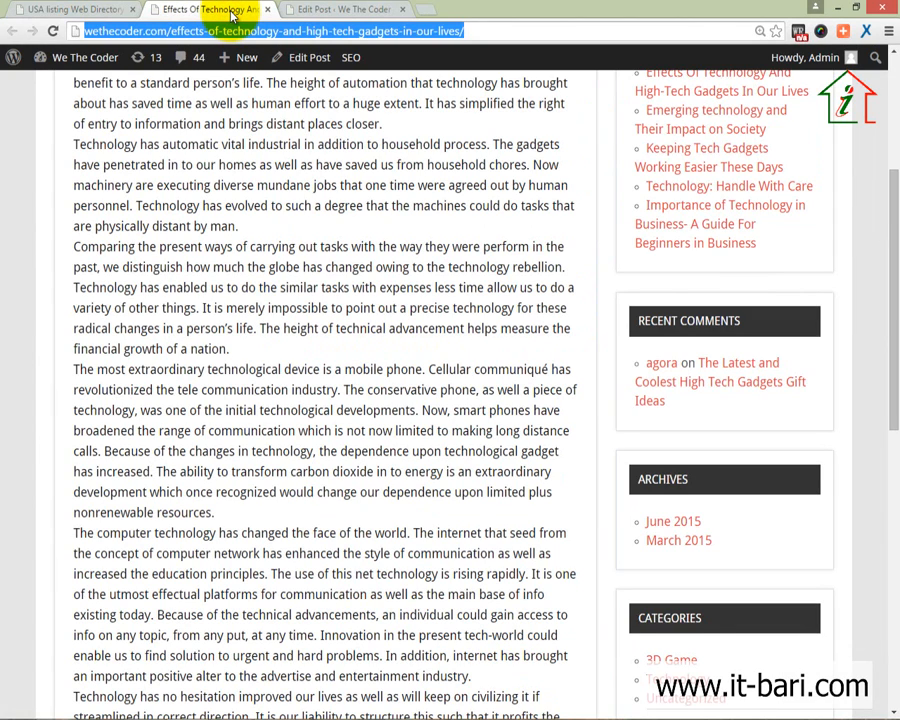
scroll(240, 392, "down", 4)
left_click(304, 447)
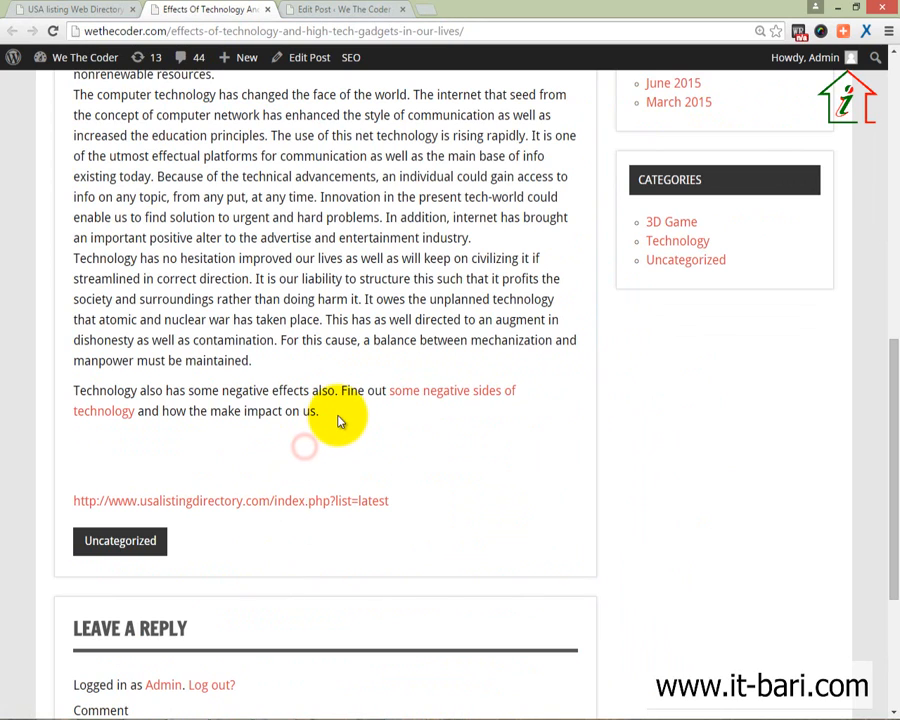
left_click_drag(320, 412, 56, 279)
left_click(200, 323)
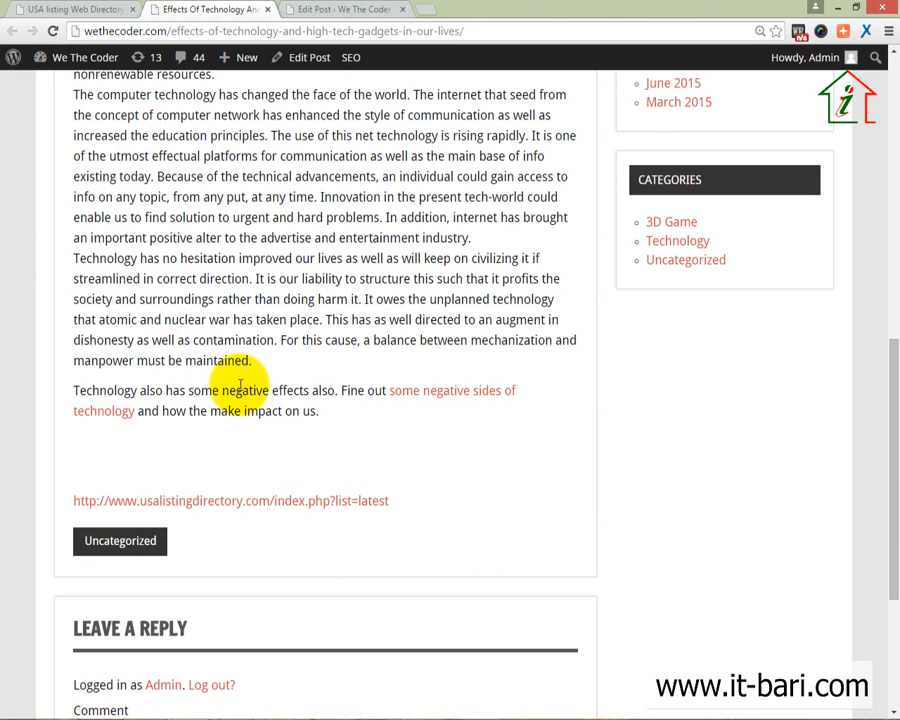
key("ctrl+shift+d")
mouse_move(40, 481)
left_mouse_down()
mouse_move(169, 512)
mouse_move(450, 514)
left_mouse_up()
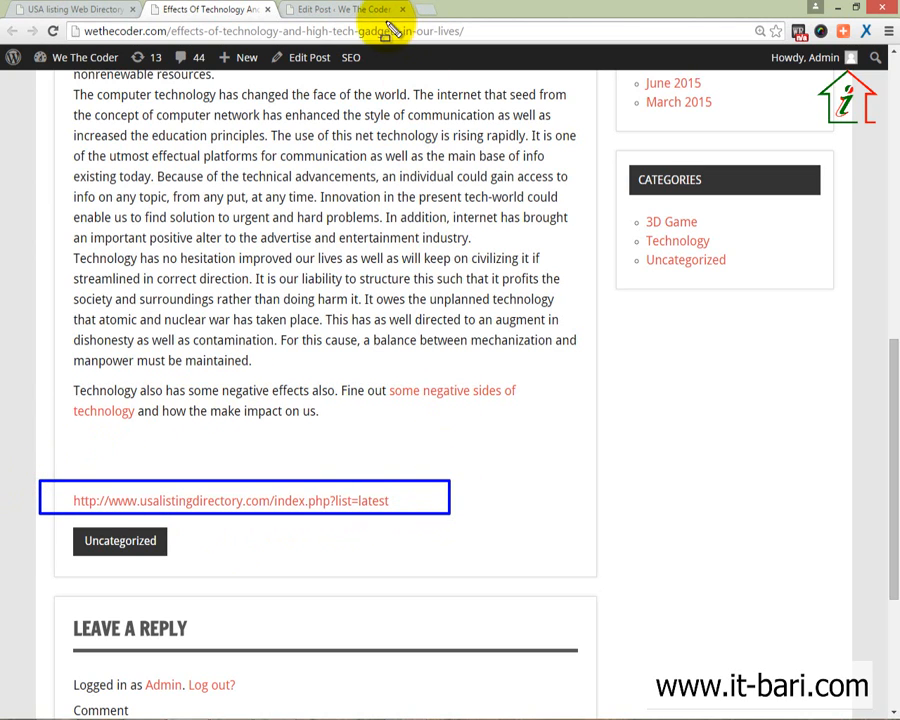
key("Escape")
- Switch to the open Word document IT-Bari-SEO-Bangla-Video-Tutorial.docx
left_click(355, 9)
left_click(223, 7)
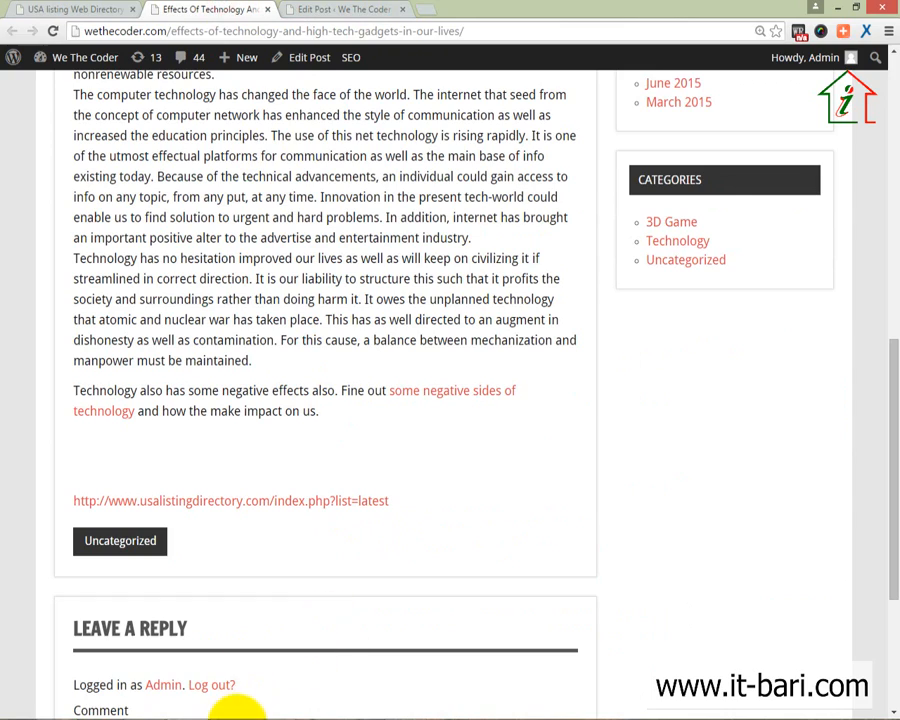
left_click(237, 719)
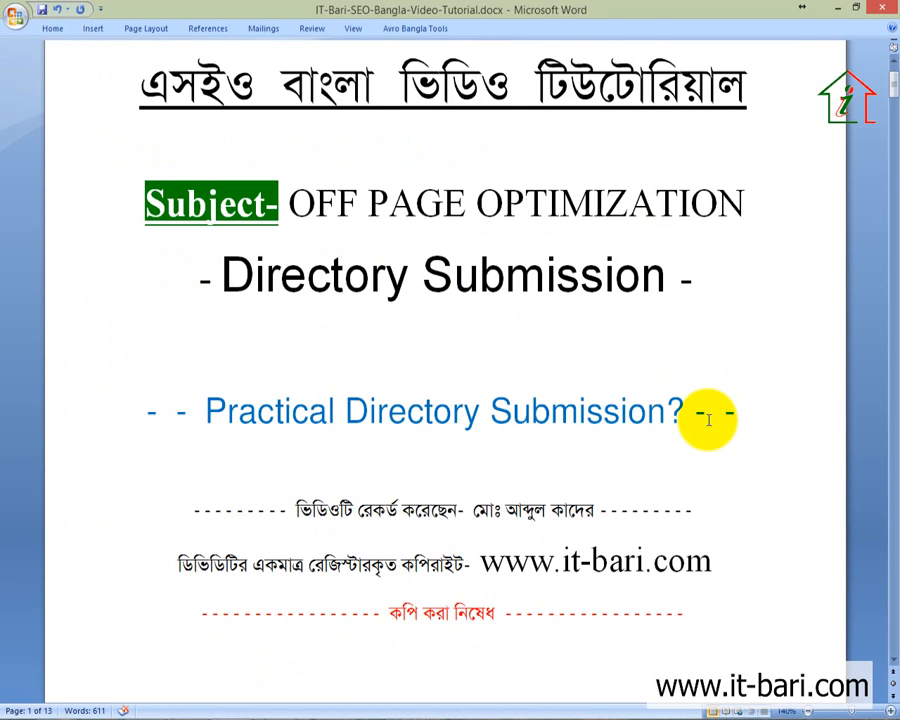